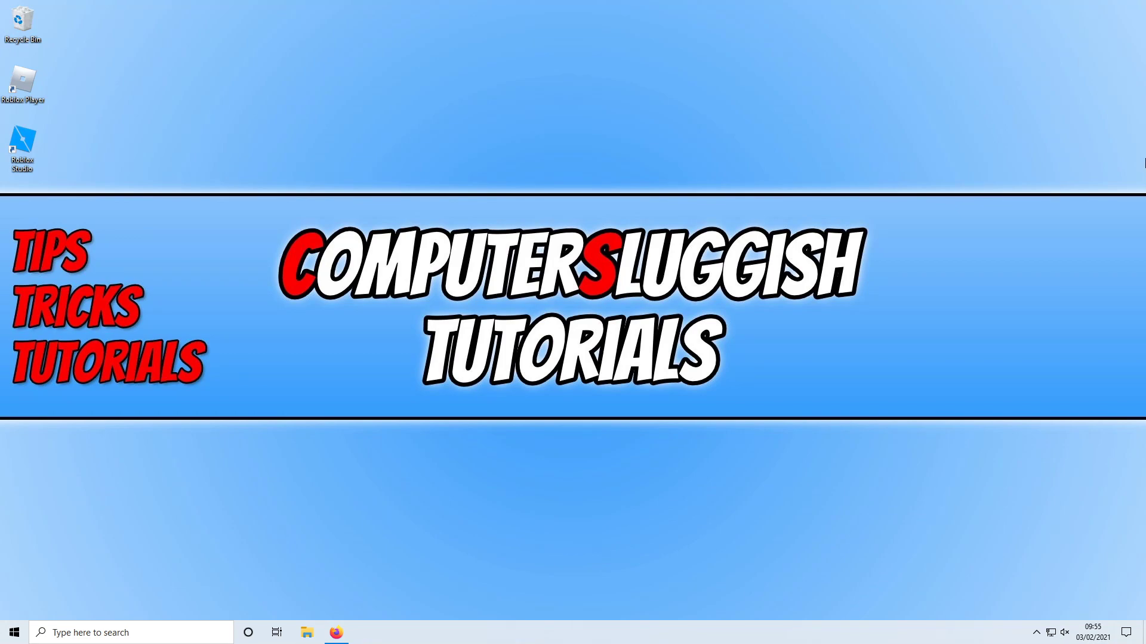
# Run a Windows Update check, confirm the PC is up to date, and close Settings.
pyautogui.press('super')
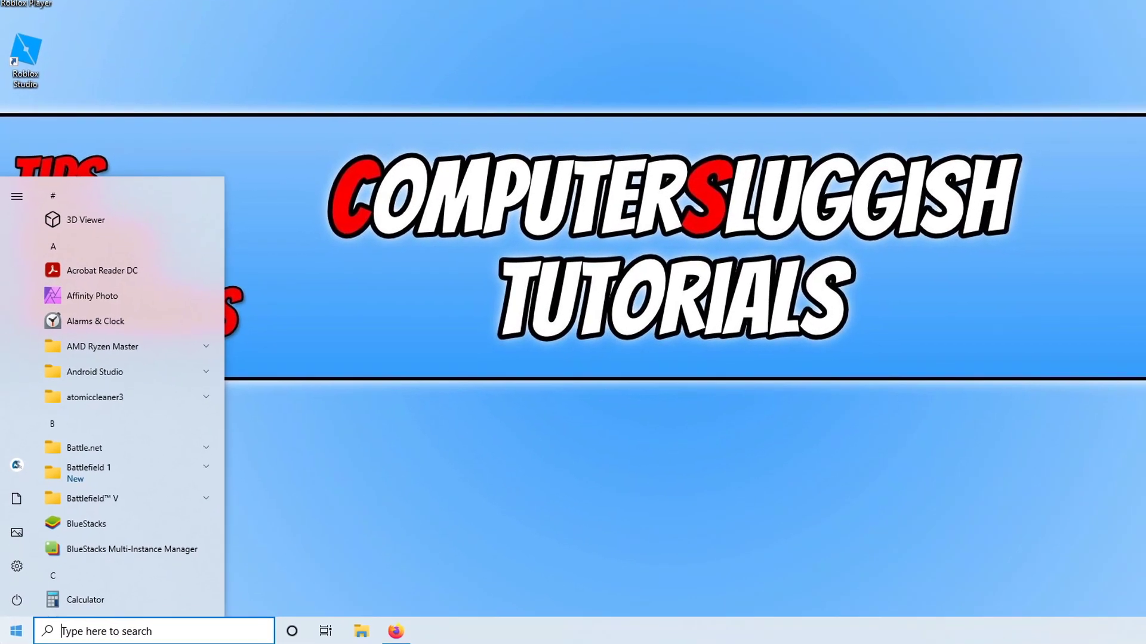
pyautogui.write('upda')
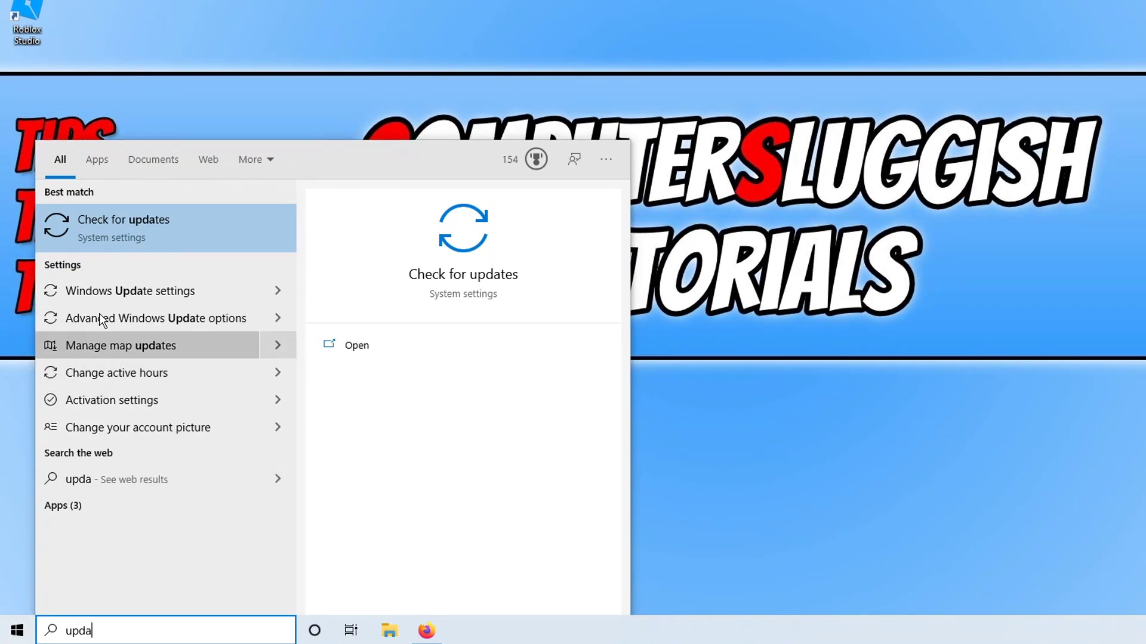
pyautogui.click(155, 229)
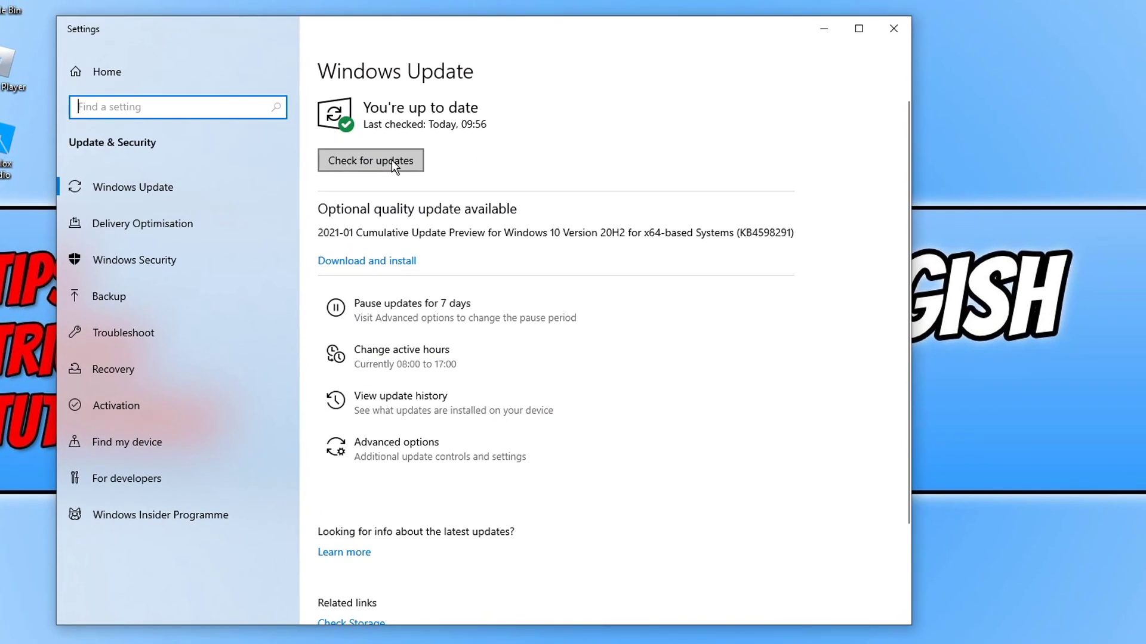
pyautogui.click(392, 161)
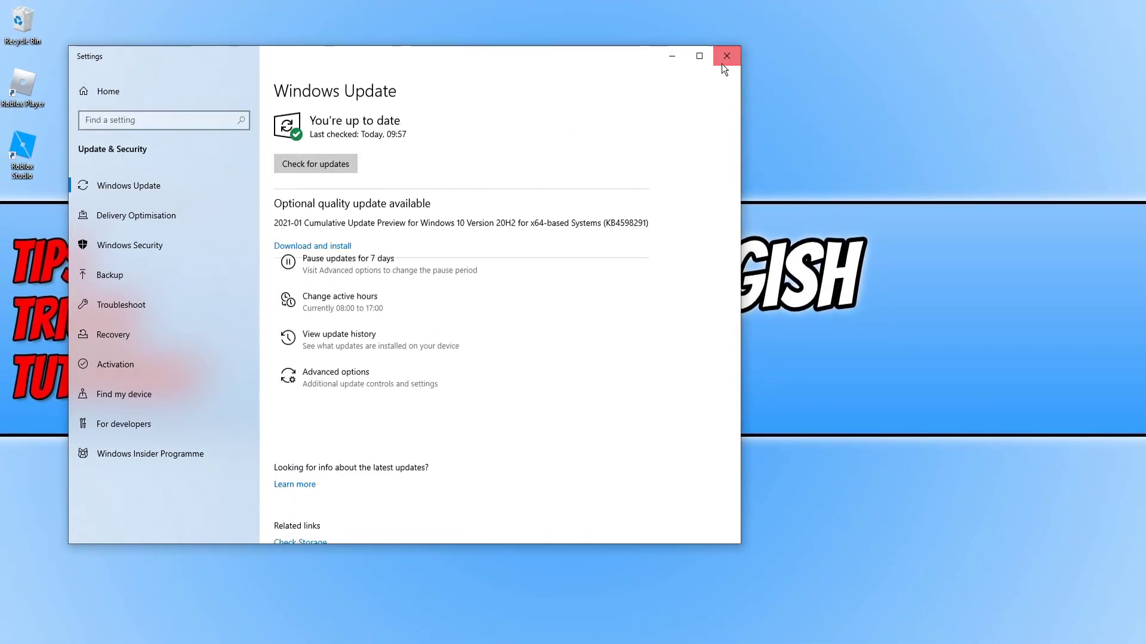
pyautogui.click(767, 49)
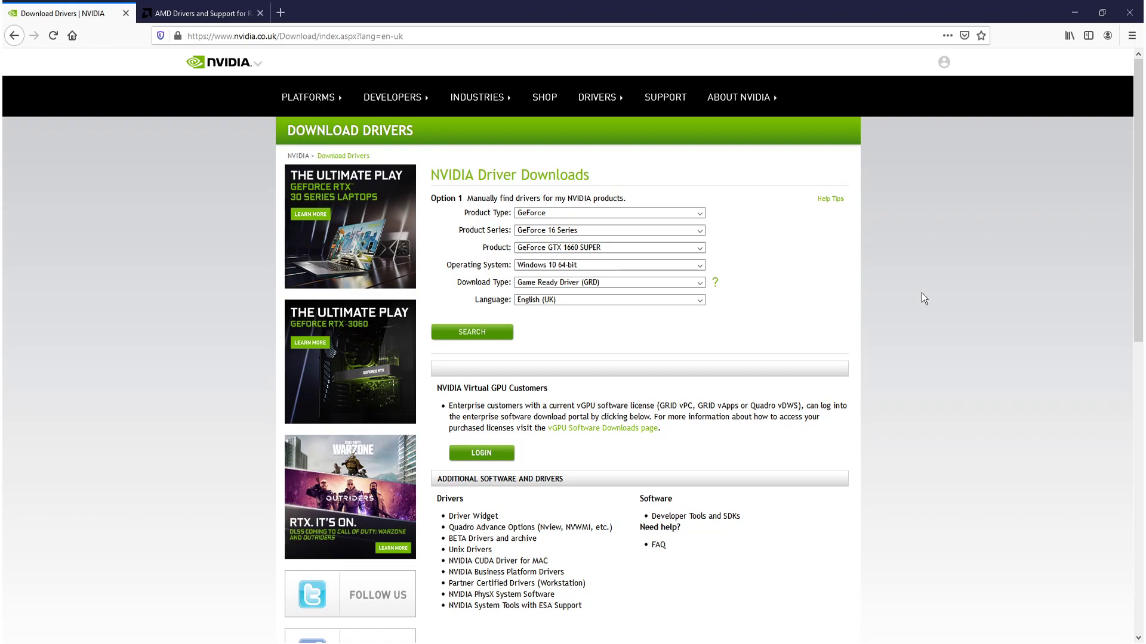
# Scroll through the AMD Drivers and Support product list, then minimise Firefox.
pyautogui.click(212, 14)
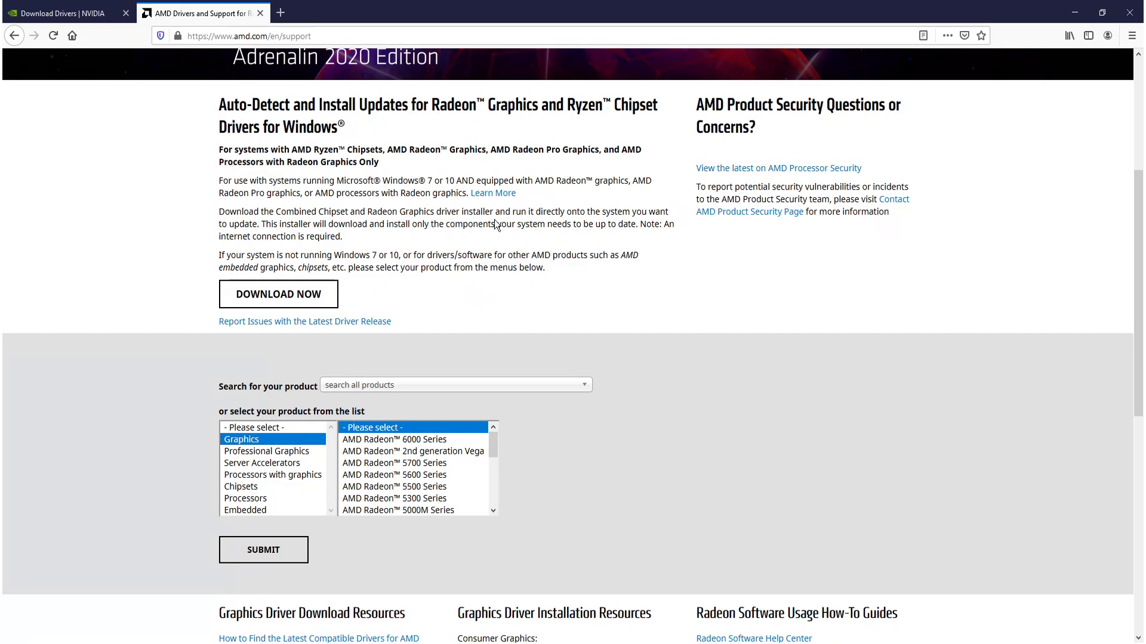
pyautogui.scroll(-2, 411, 268)
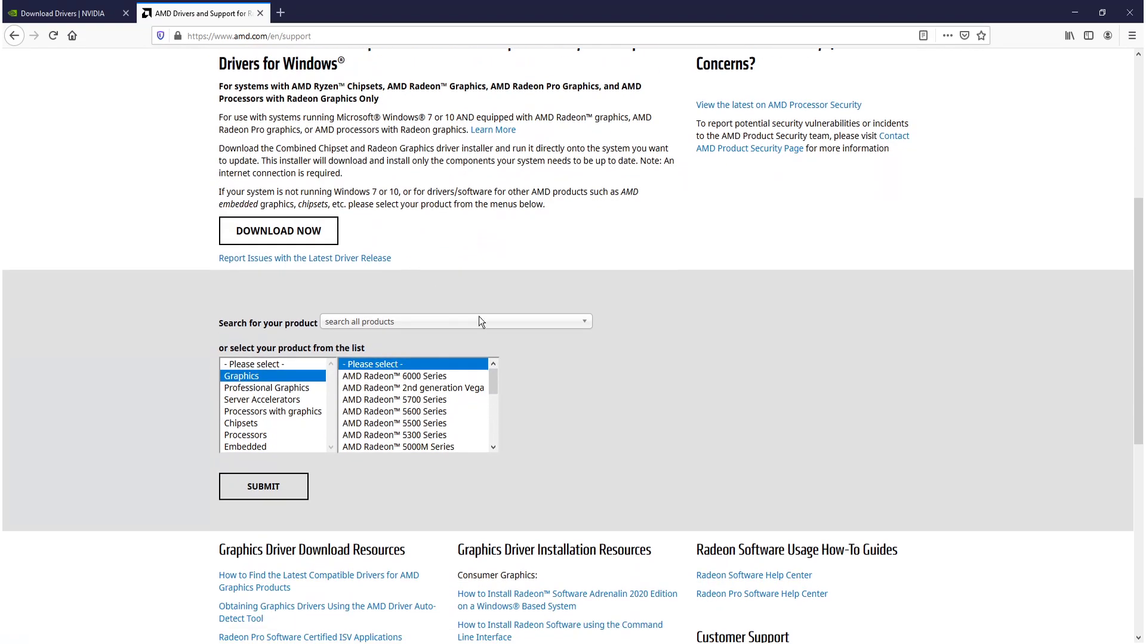
pyautogui.scroll(-1, 502, 386)
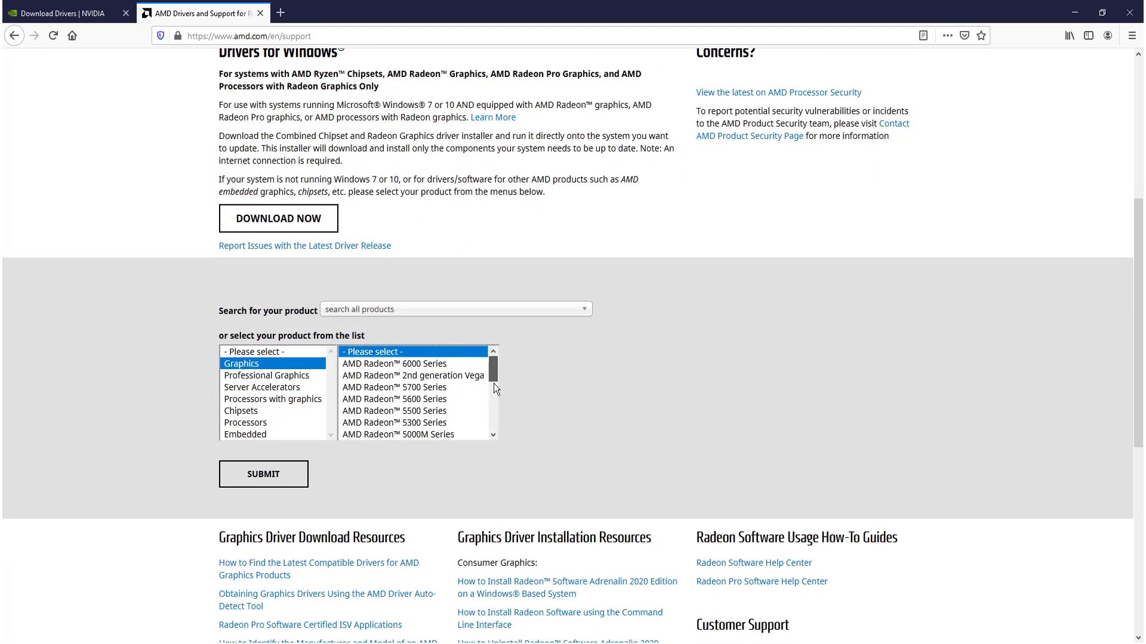
pyautogui.moveTo(492, 383); pyautogui.dragTo(493, 414)
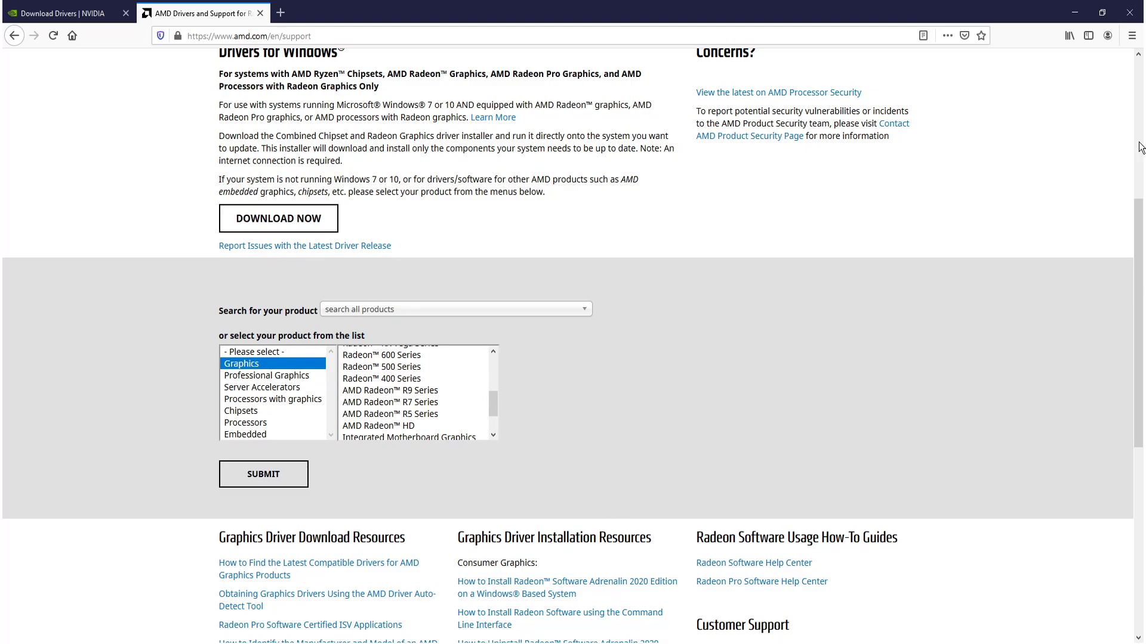
pyautogui.click(1069, 17)
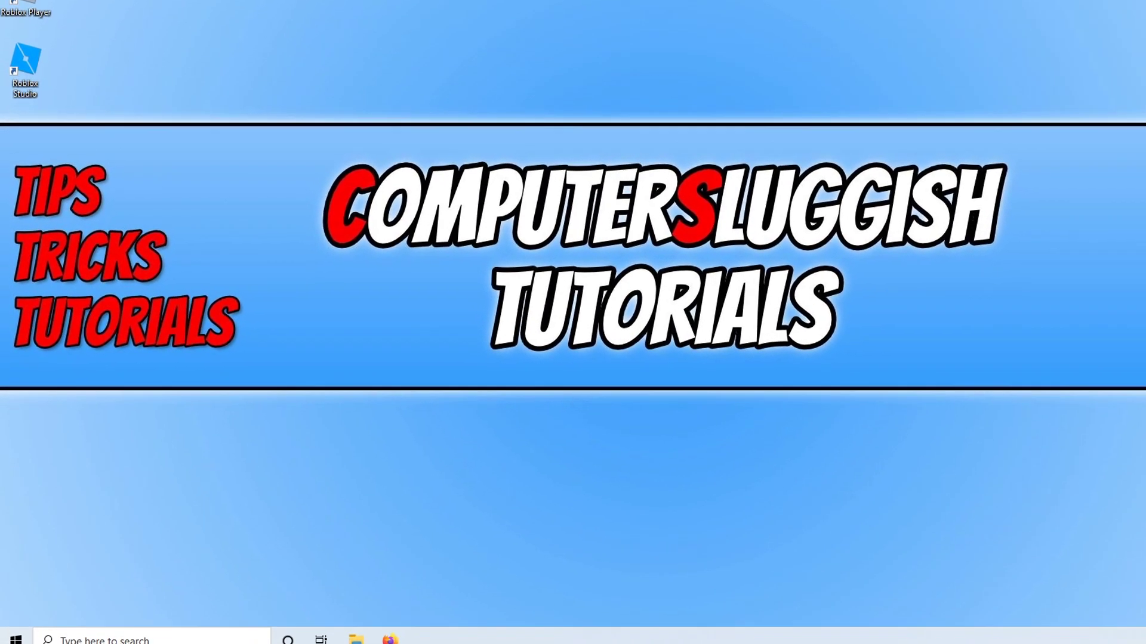
# Search 'game mode' and open the Gaming > Game Mode page, which shows Game Mode on.
pyautogui.press('super')
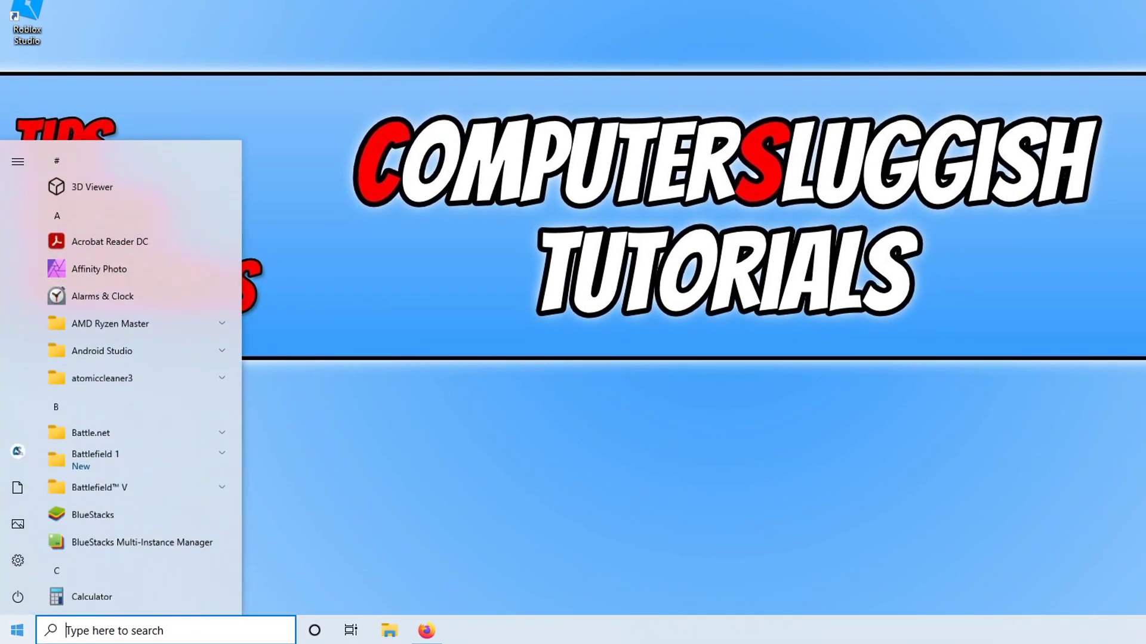
pyautogui.write('game')
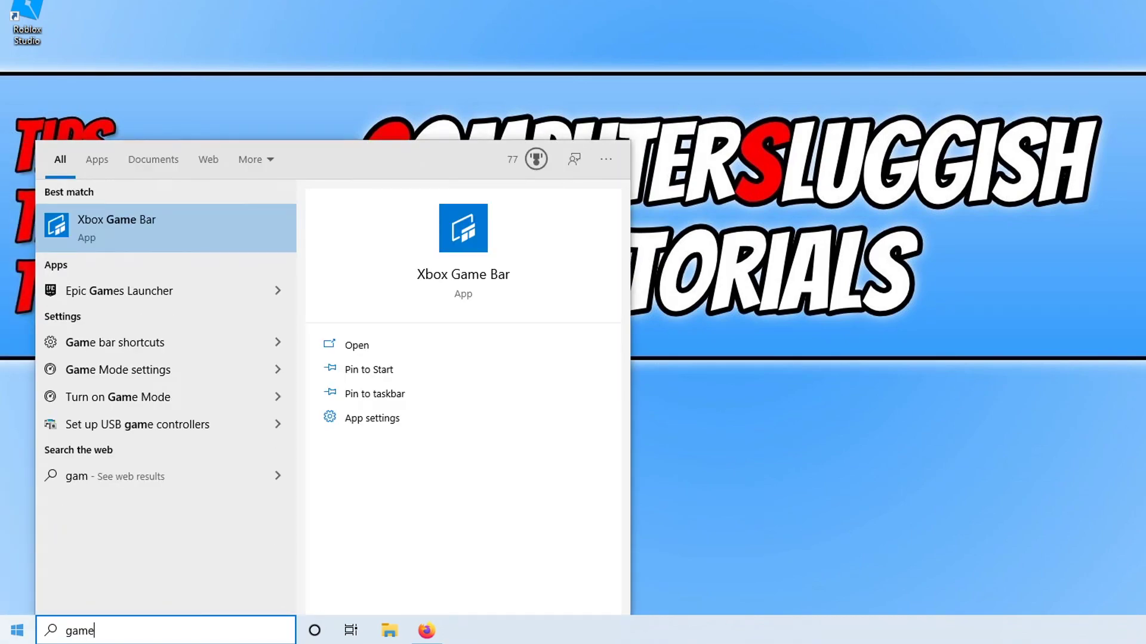
pyautogui.write(' mode')
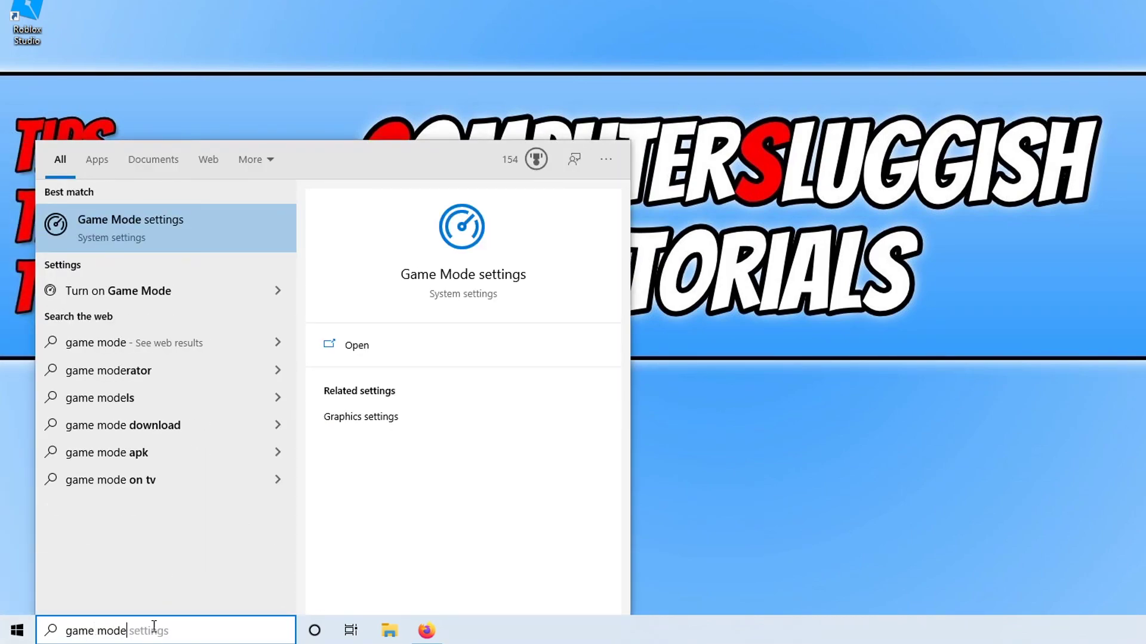
pyautogui.click(205, 216)
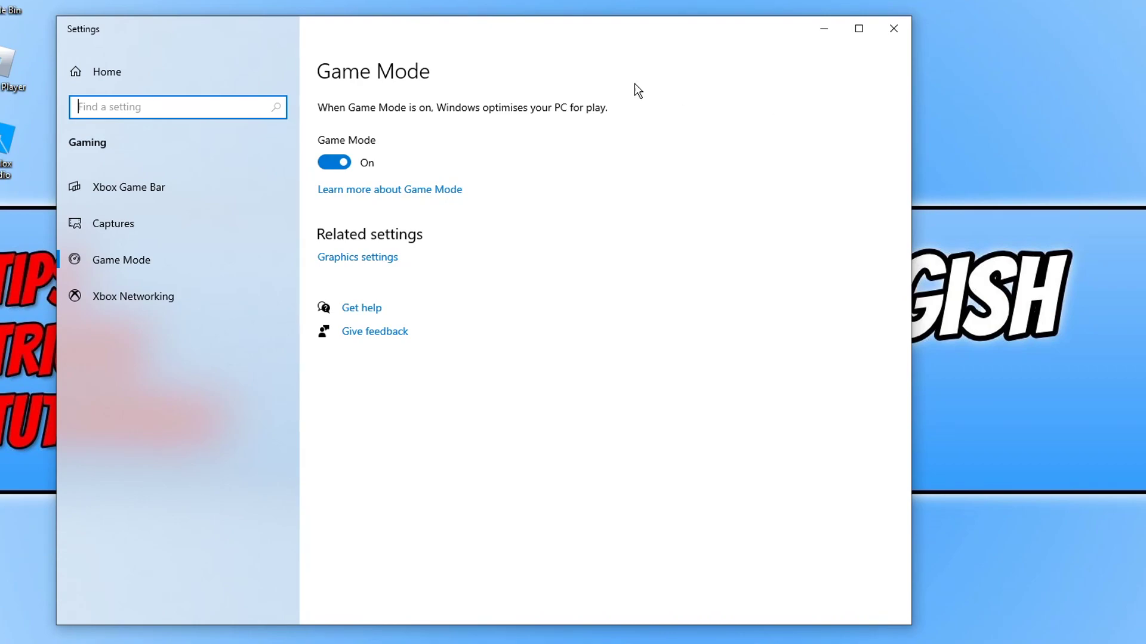
# In Performance Options, choose Adjust for best performance and apply it.
pyautogui.press('super')
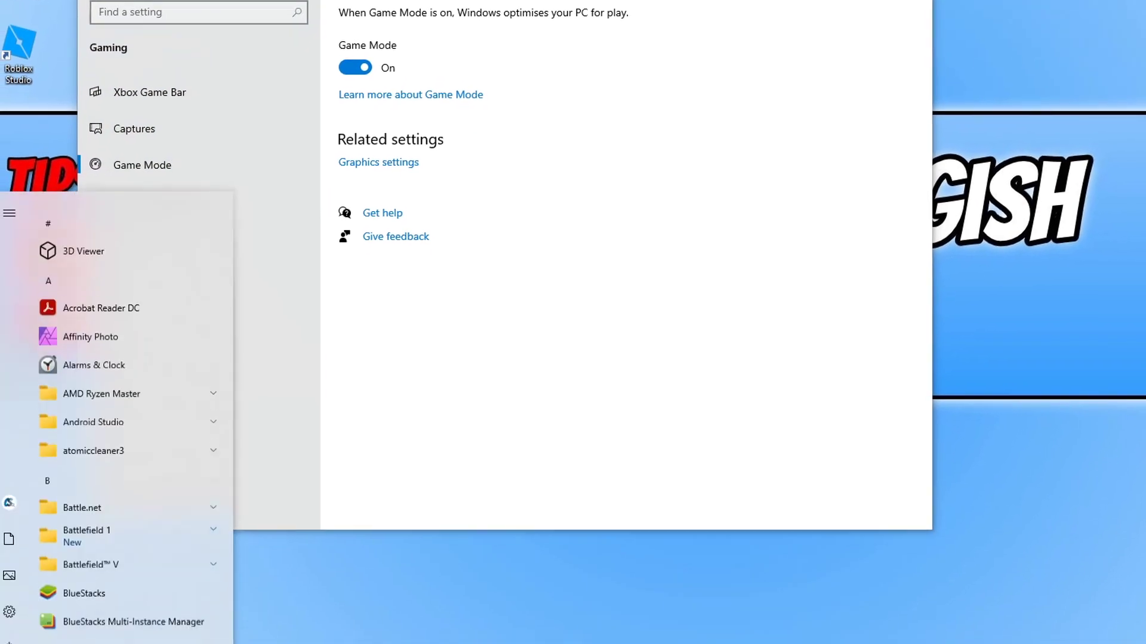
pyautogui.write('perfo')
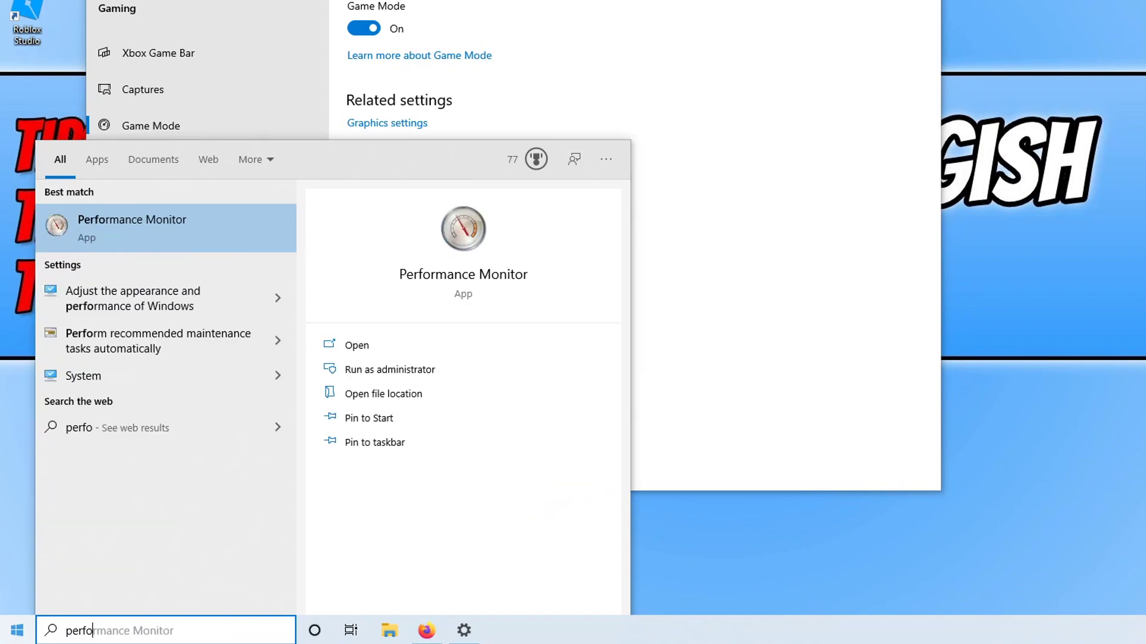
pyautogui.write('r')
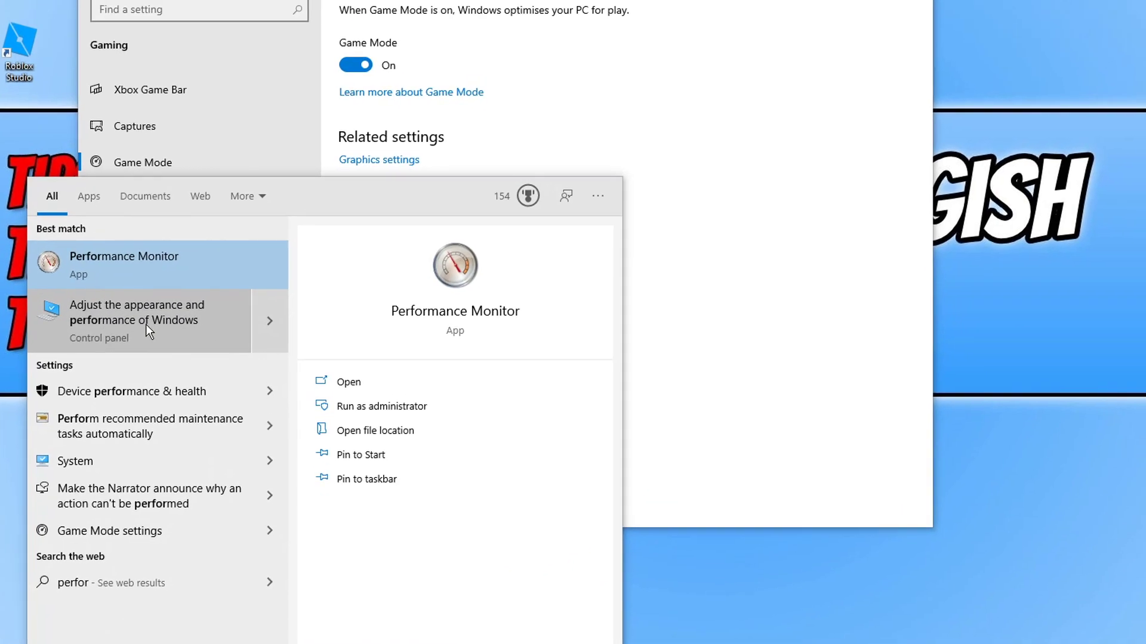
pyautogui.click(152, 288)
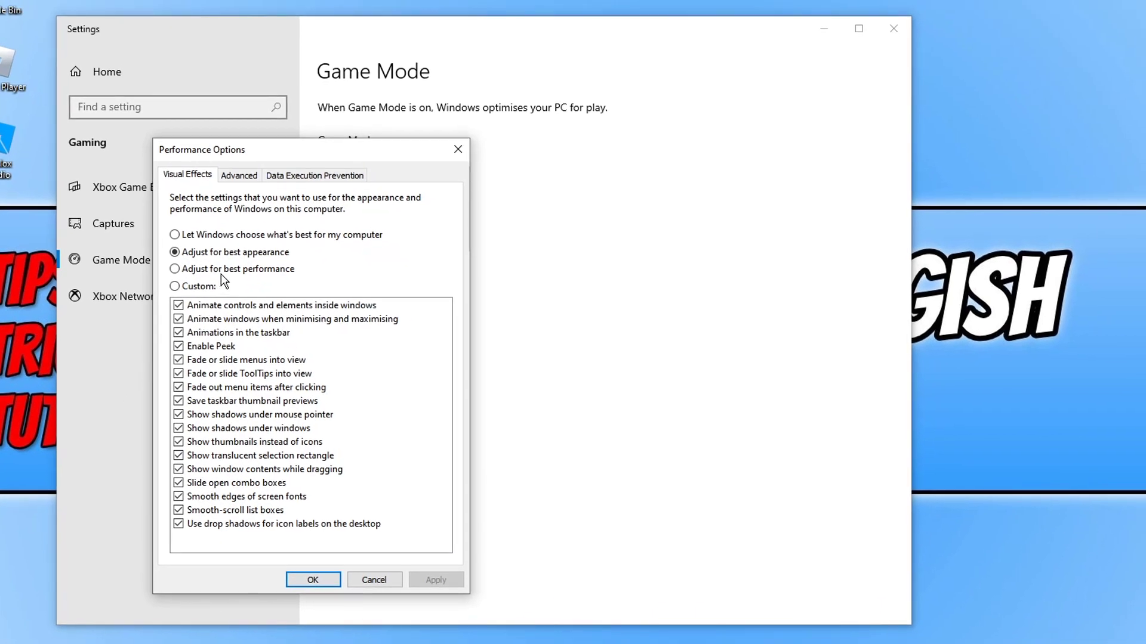
pyautogui.click(256, 272)
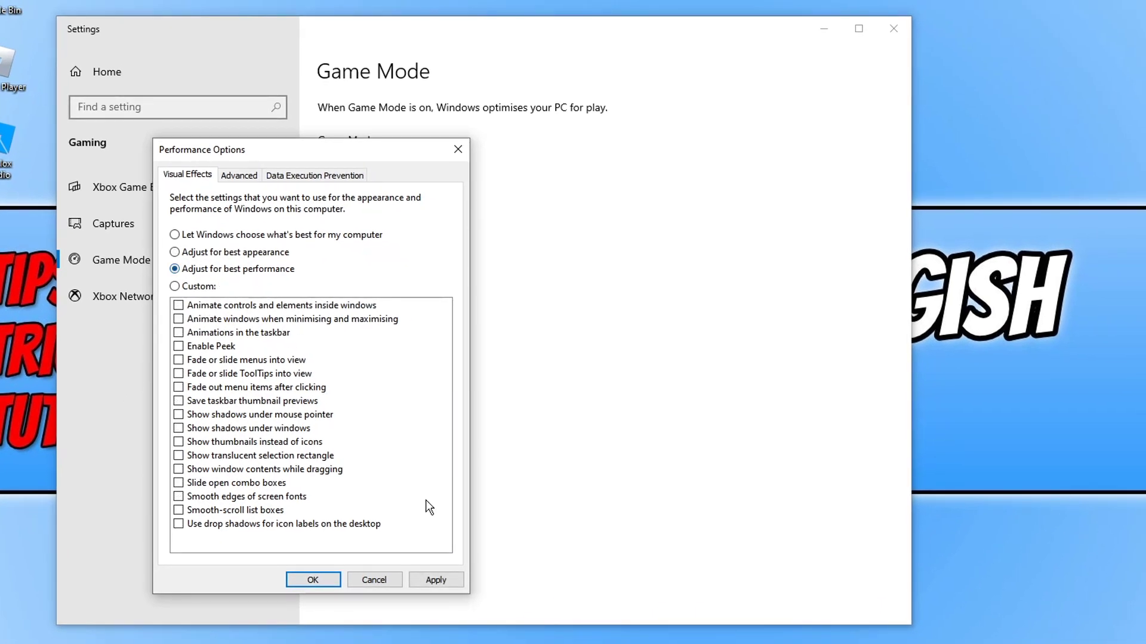
pyautogui.click(436, 580)
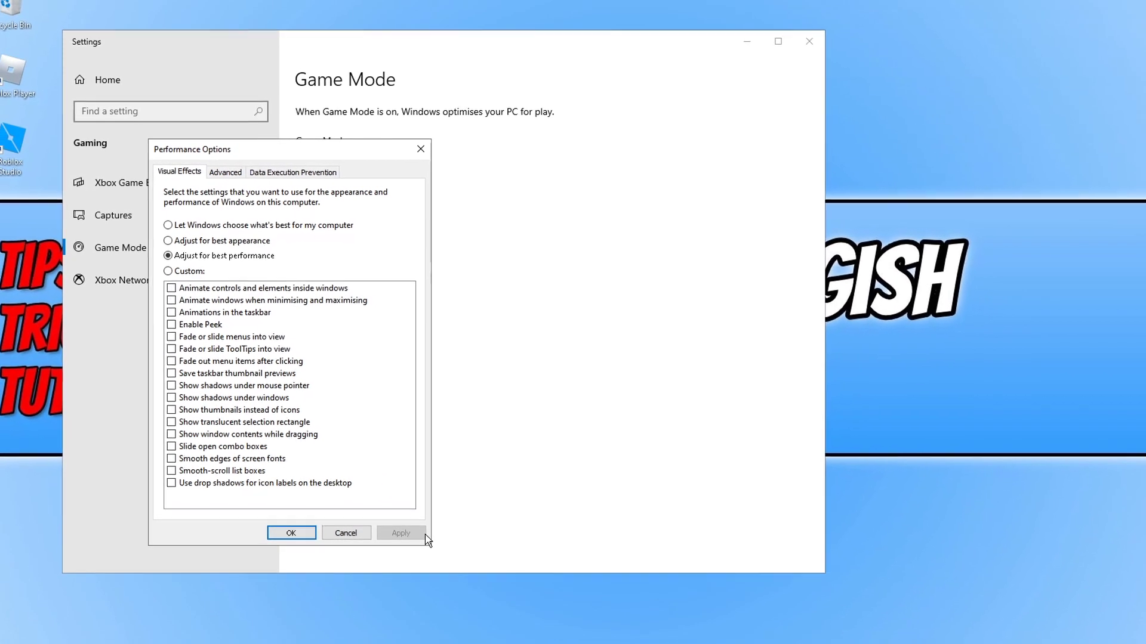
pyautogui.moveTo(336, 637)
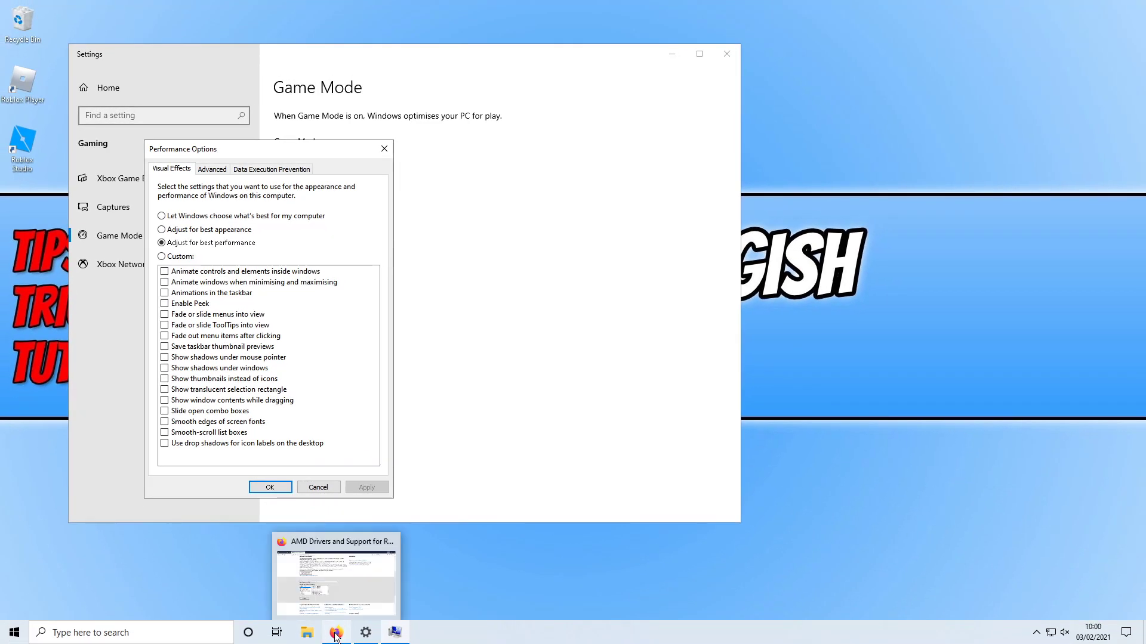
pyautogui.moveTo(340, 575)
# Close Firefox from its taskbar preview and confirm closing both tabs.
pyautogui.click(390, 541)
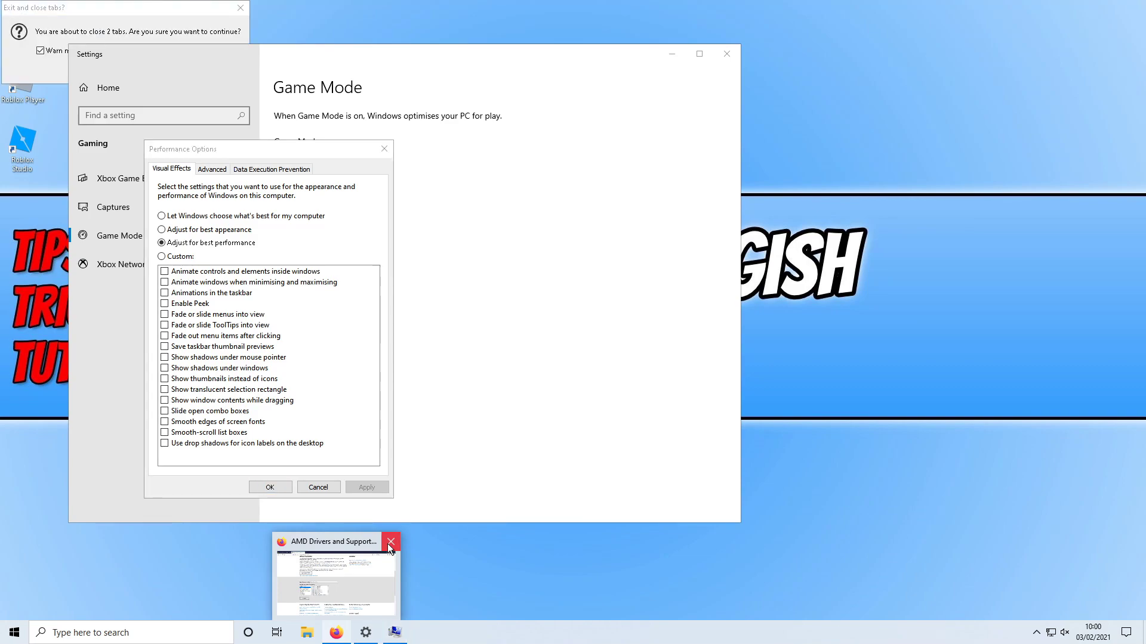
pyautogui.click(134, 23)
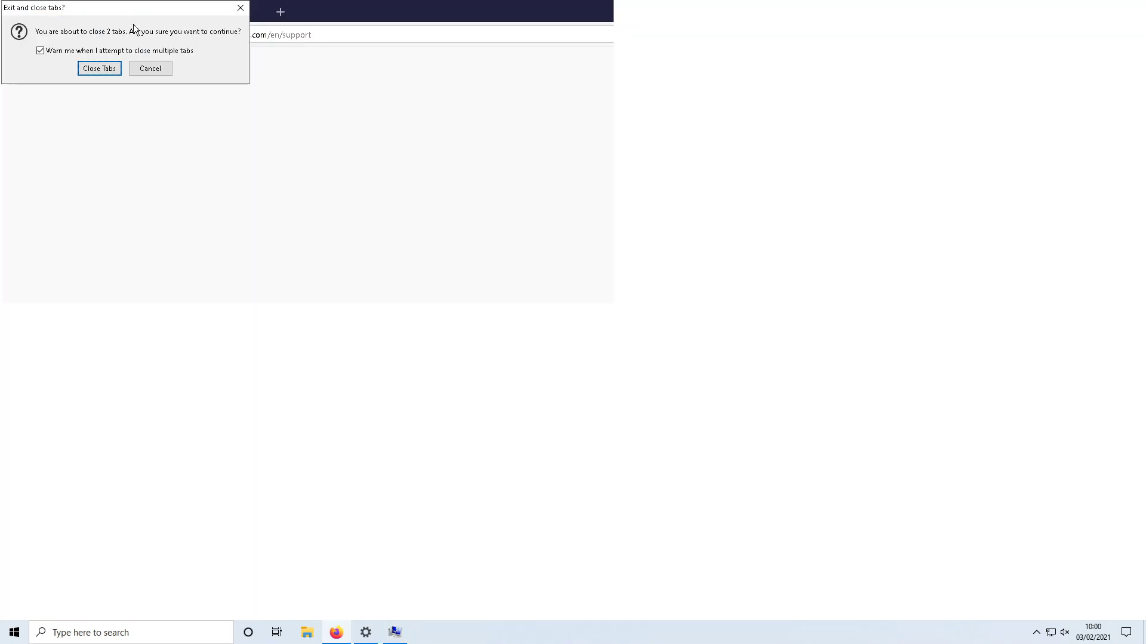
pyautogui.click(100, 69)
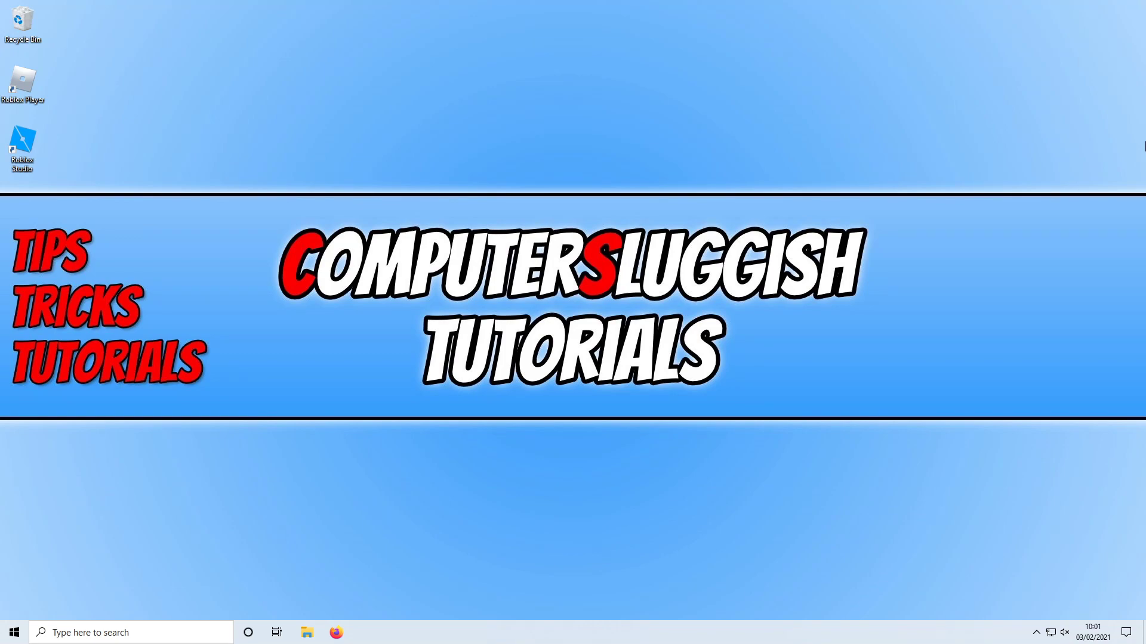
# Go through Settings > Update & Security > Windows Security to Firewall & network protection.
pyautogui.rightClick(4, 640)
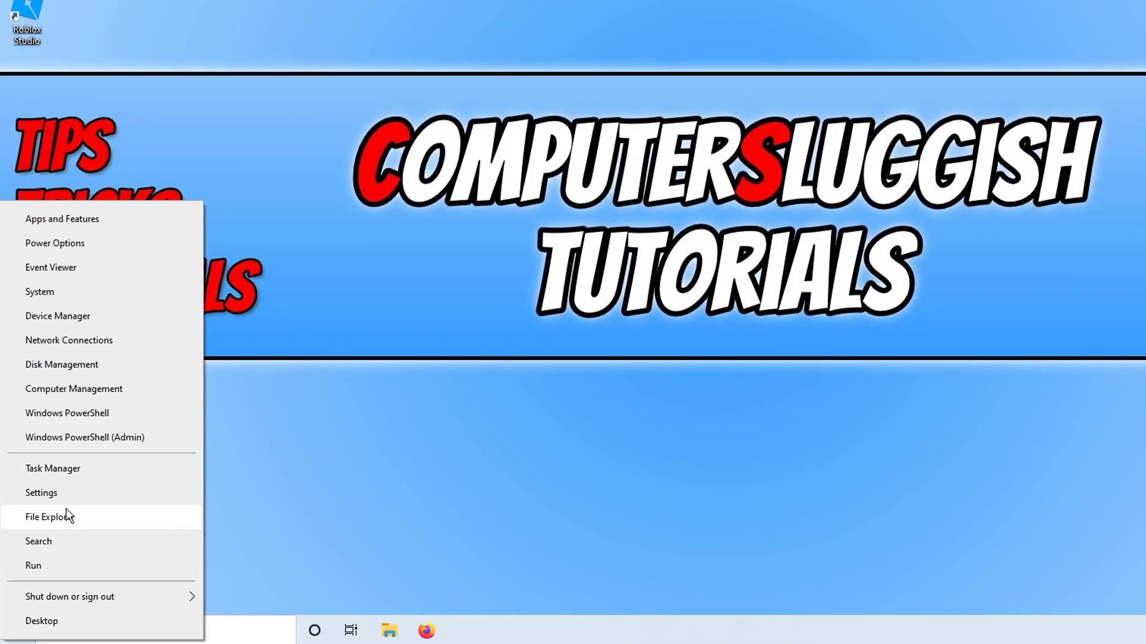
pyautogui.click(68, 500)
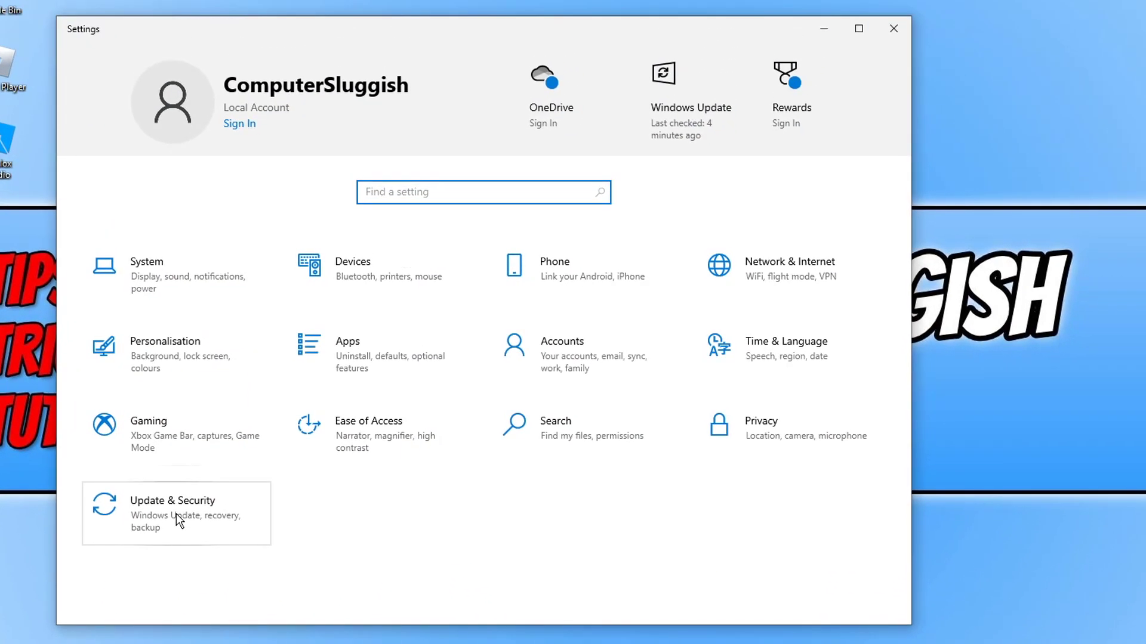
pyautogui.click(177, 514)
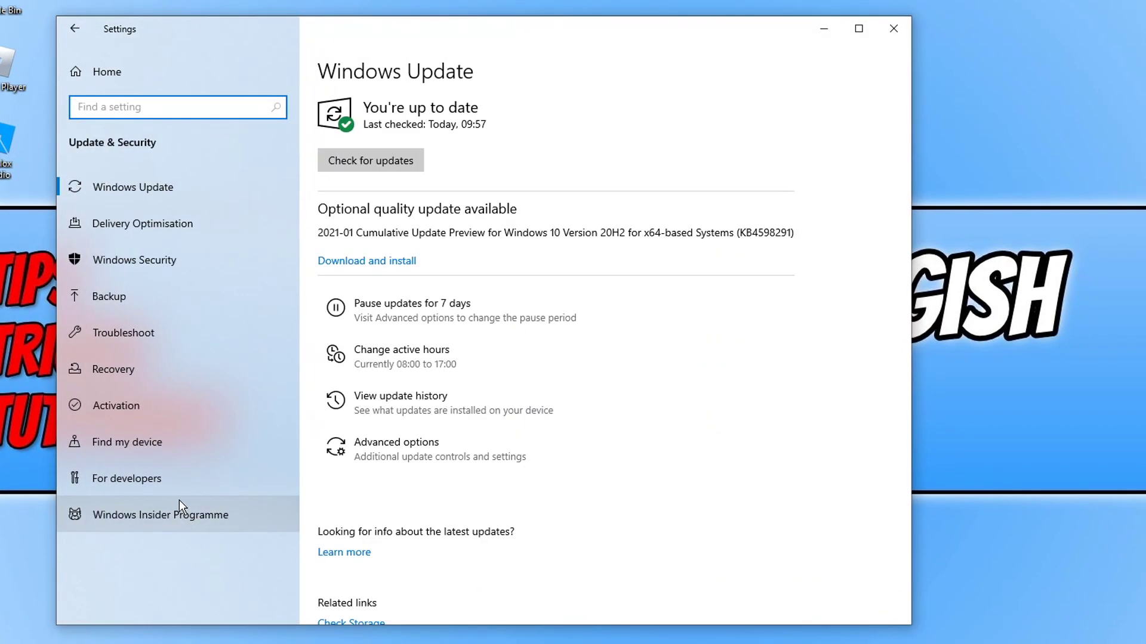
pyautogui.click(168, 257)
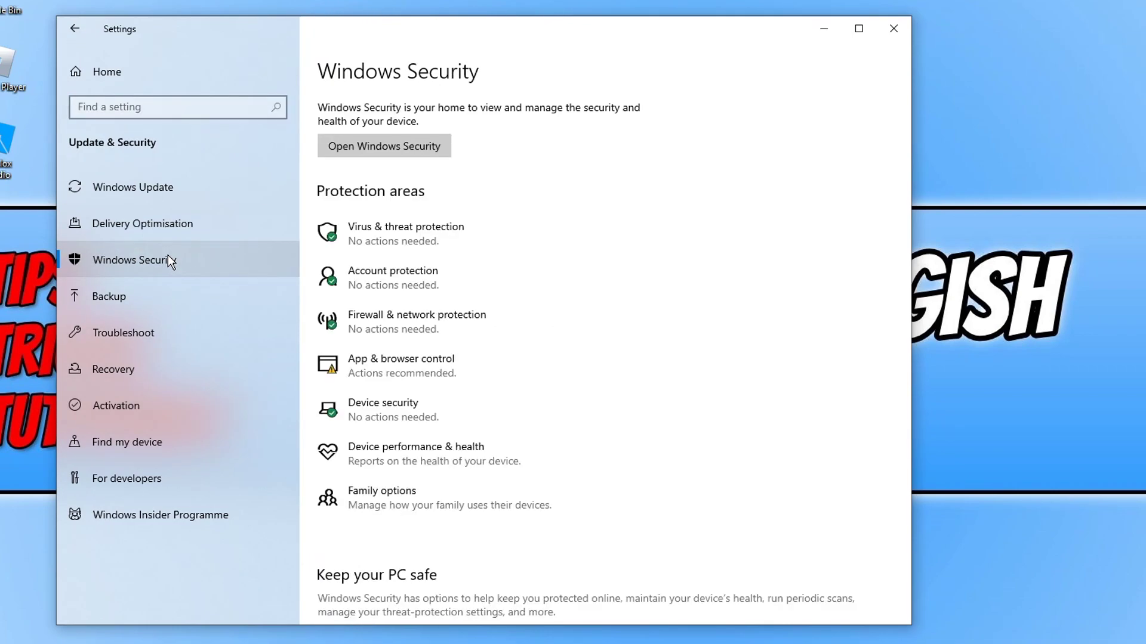
pyautogui.click(416, 152)
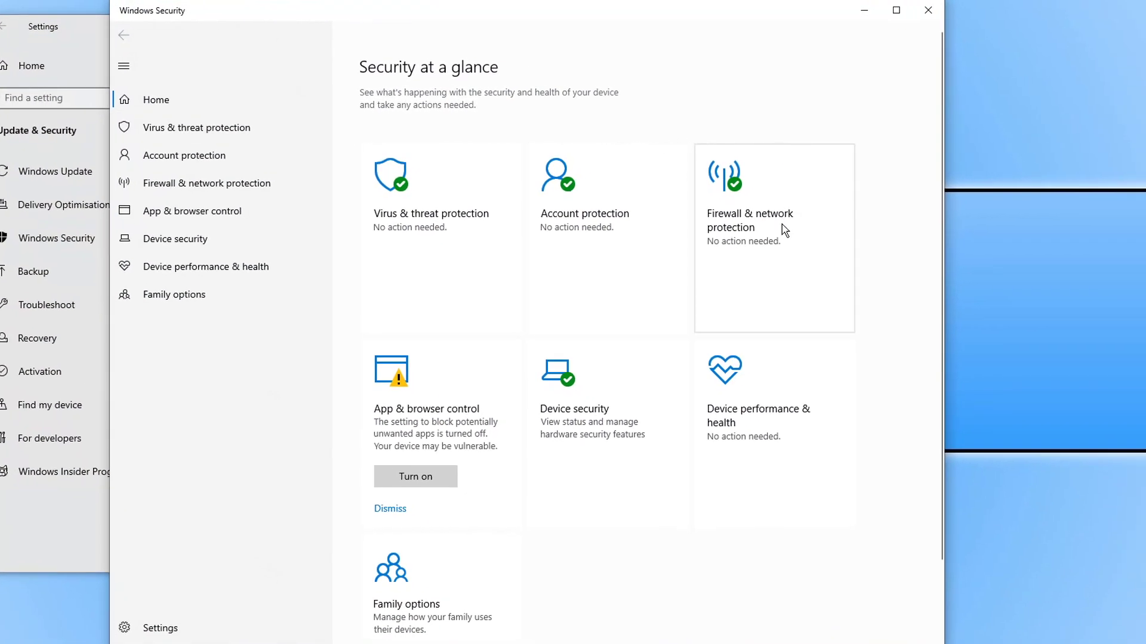
pyautogui.click(784, 230)
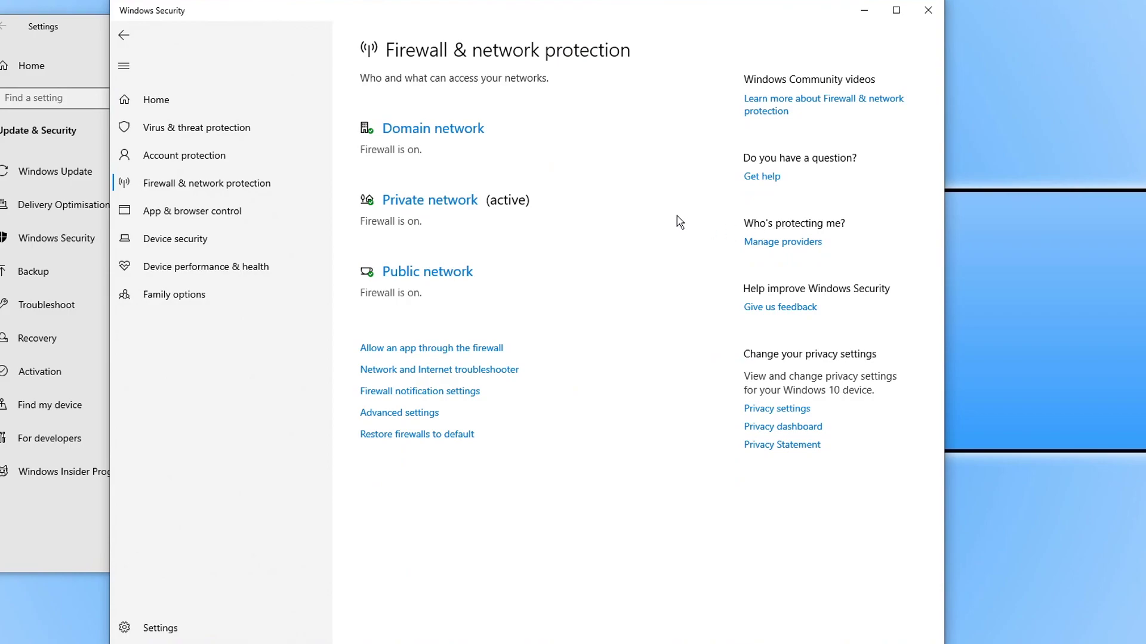
# Add the Roblox Player program to the firewall's allowed apps list.
pyautogui.click(476, 349)
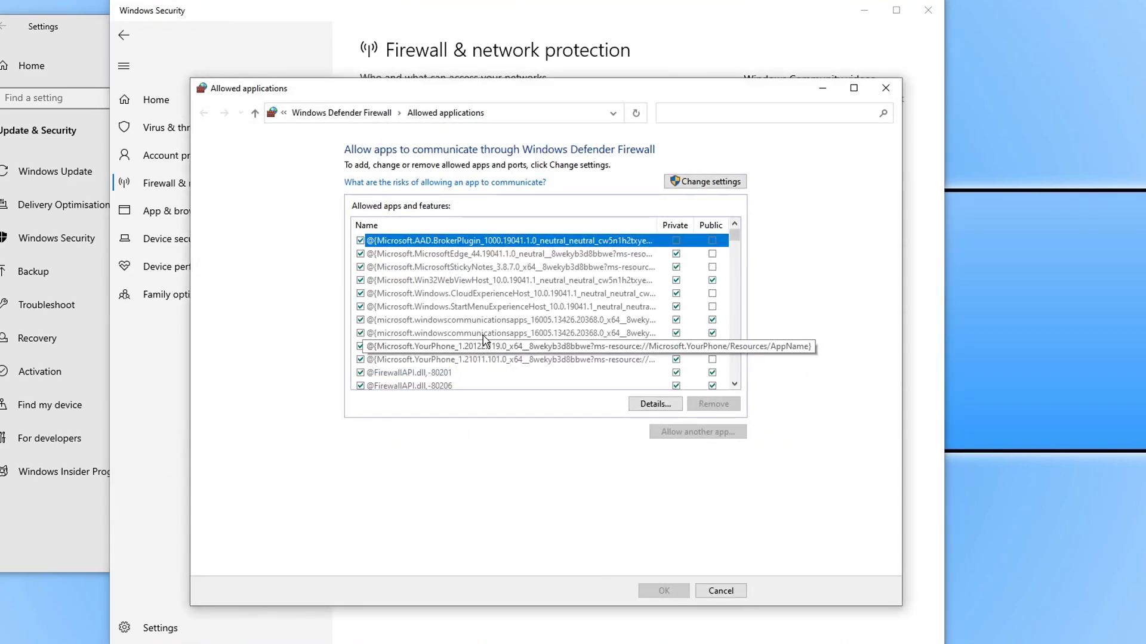
pyautogui.click(724, 186)
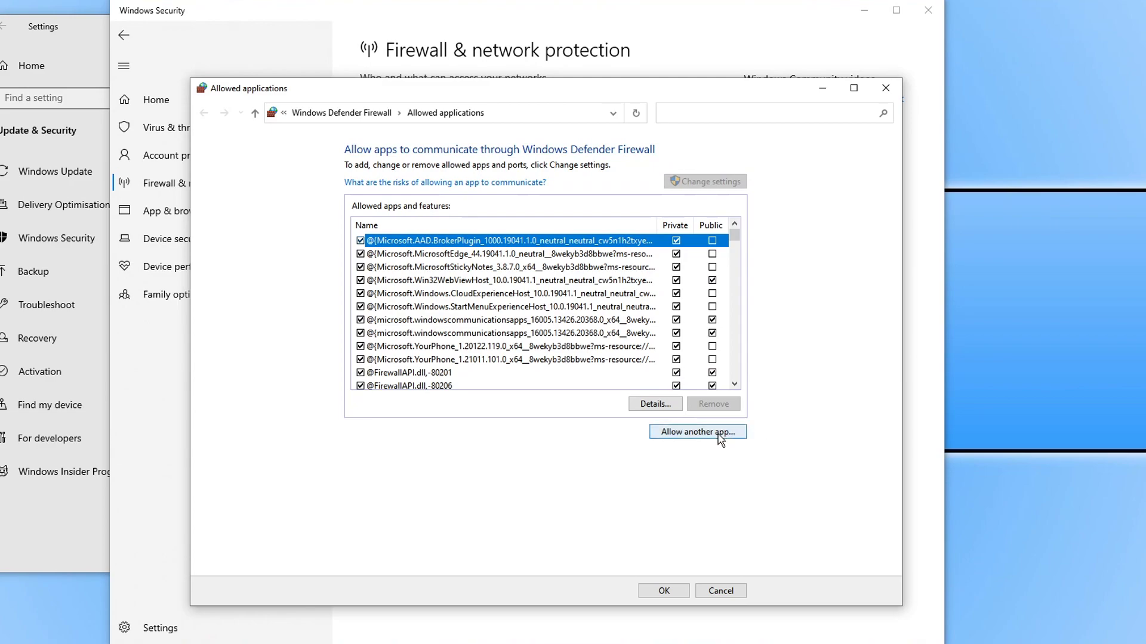
pyautogui.click(720, 440)
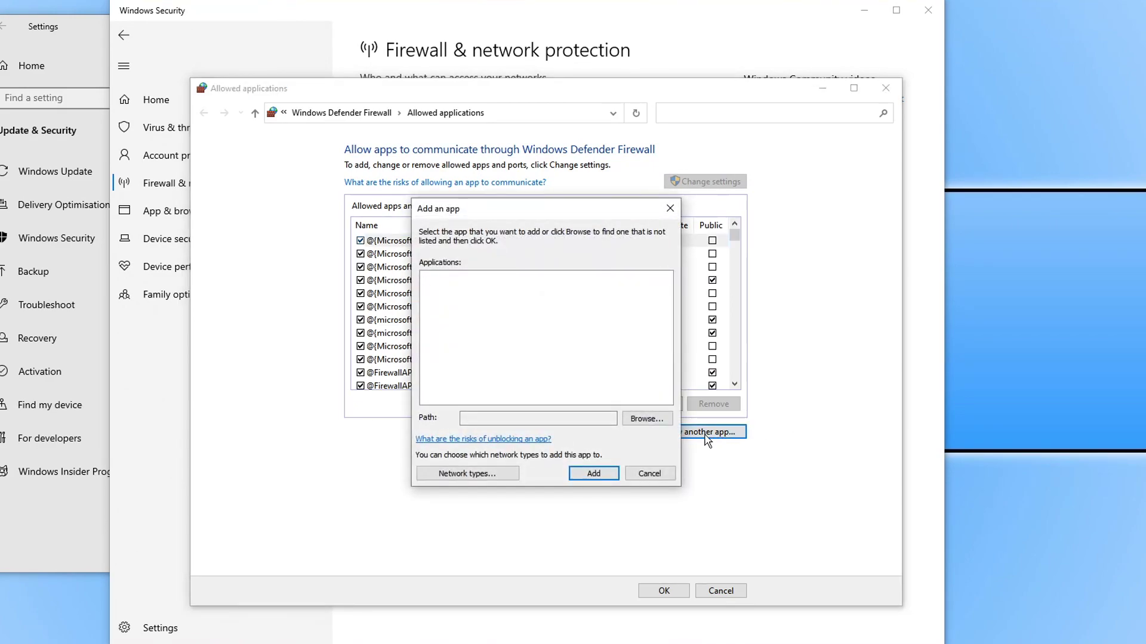
pyautogui.click(648, 420)
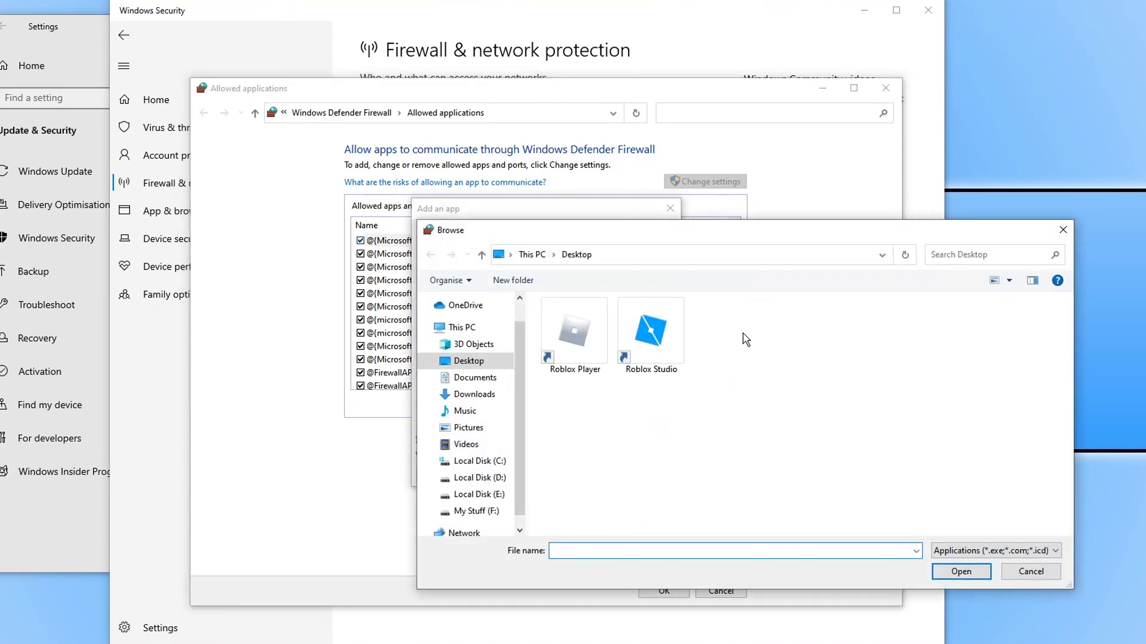
pyautogui.click(571, 339)
pyautogui.moveTo(592, 234); pyautogui.dragTo(426, 139)
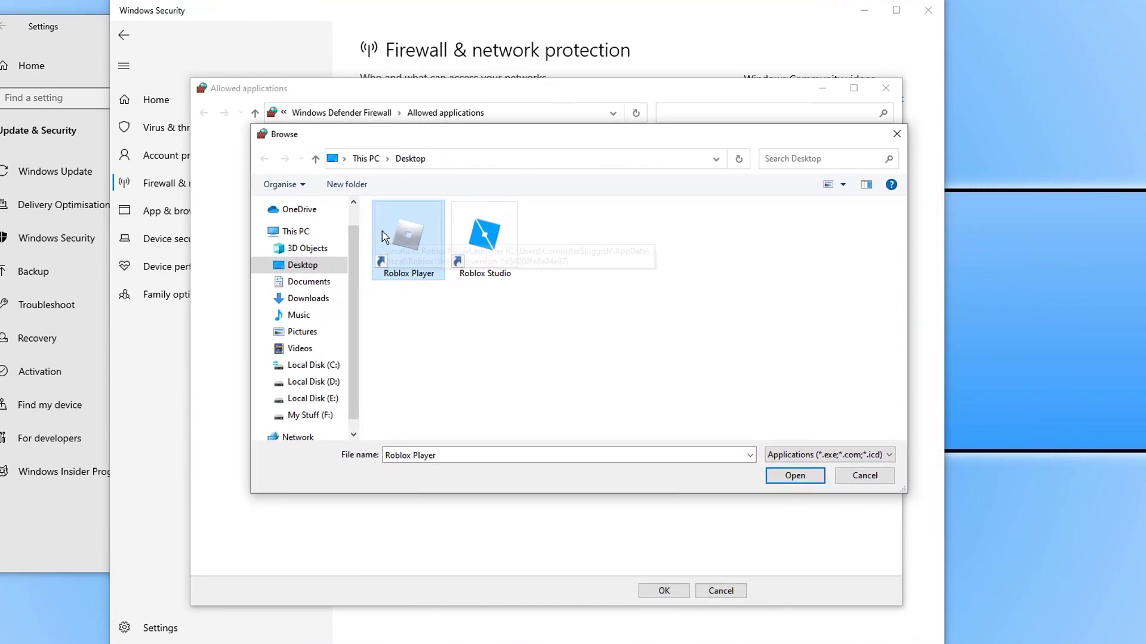
pyautogui.click(790, 478)
pyautogui.click(589, 476)
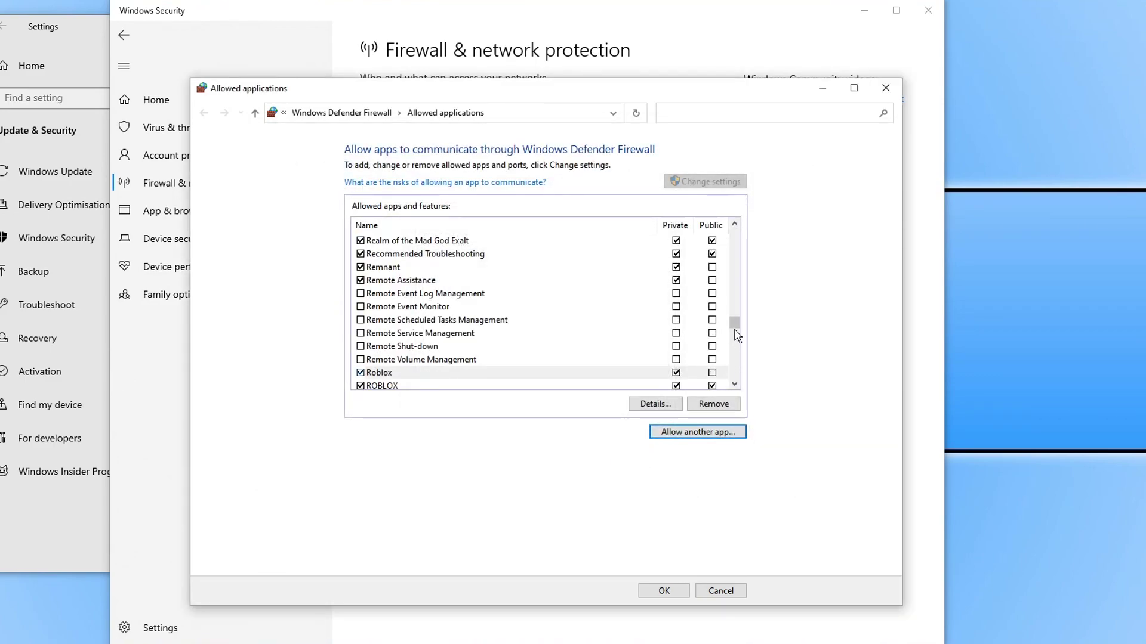
# Tick Public for Roblox alongside Private and save the allowed apps changes.
pyautogui.click(735, 386)
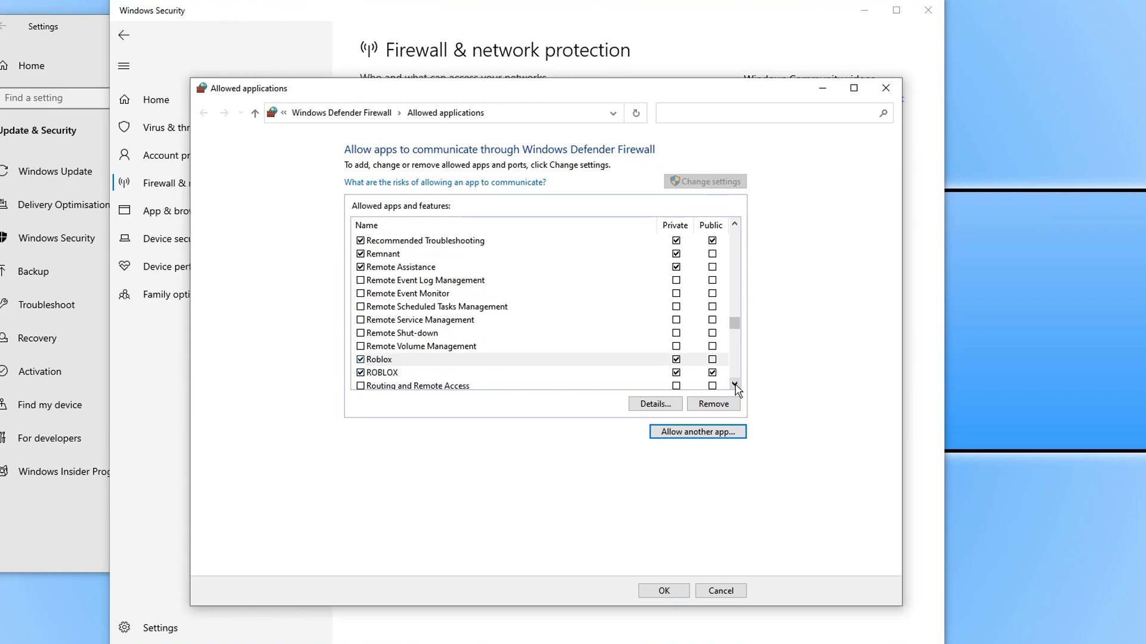
pyautogui.click(713, 360)
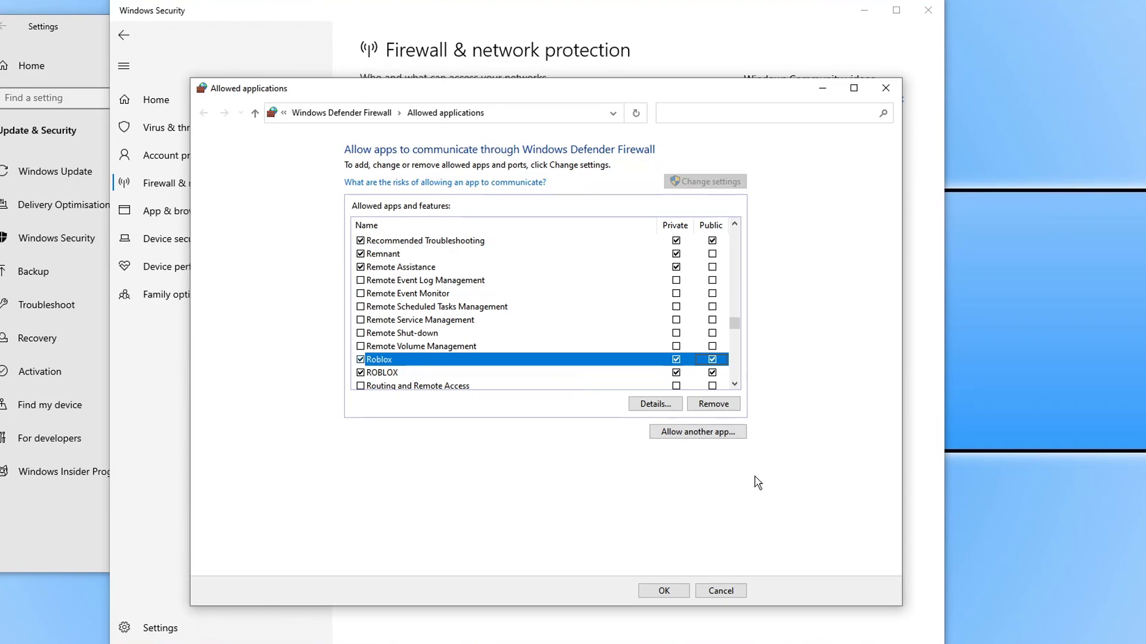
pyautogui.click(669, 592)
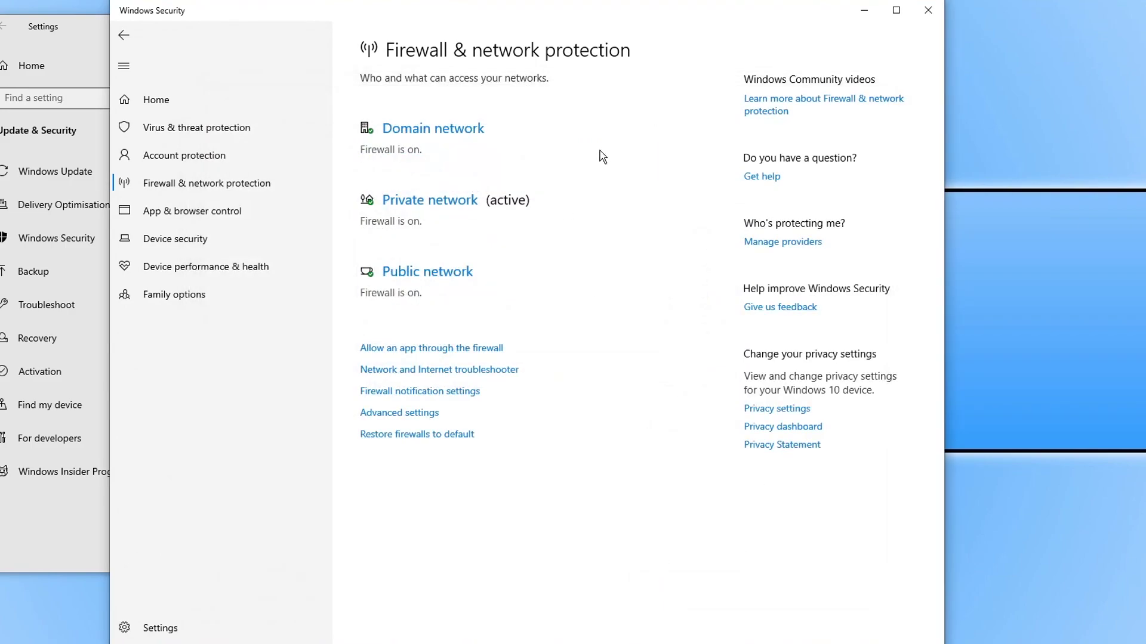
# Close the Windows Security and Settings windows.
pyautogui.click(923, 9)
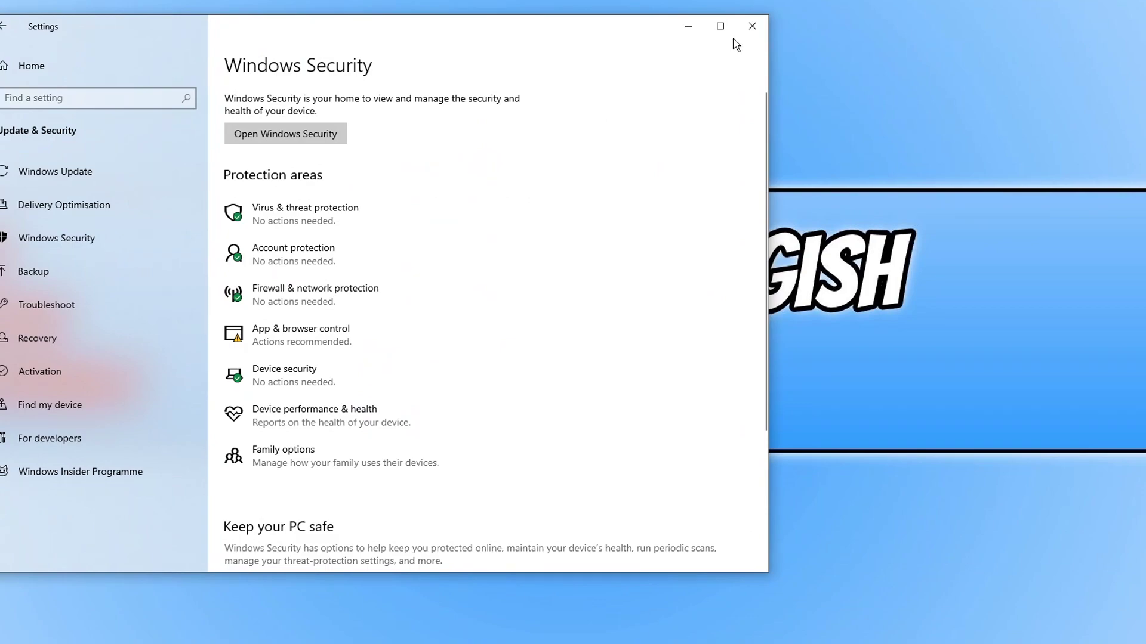
pyautogui.click(751, 27)
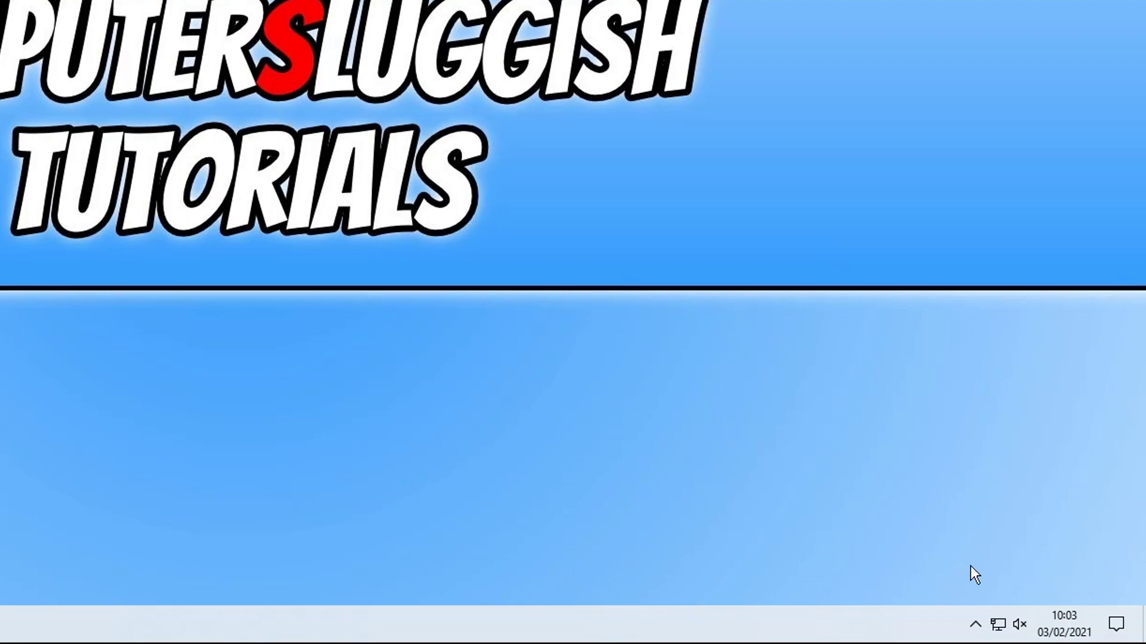
# Open the Network Connections adapter list from Network & Internet settings.
pyautogui.rightClick(999, 623)
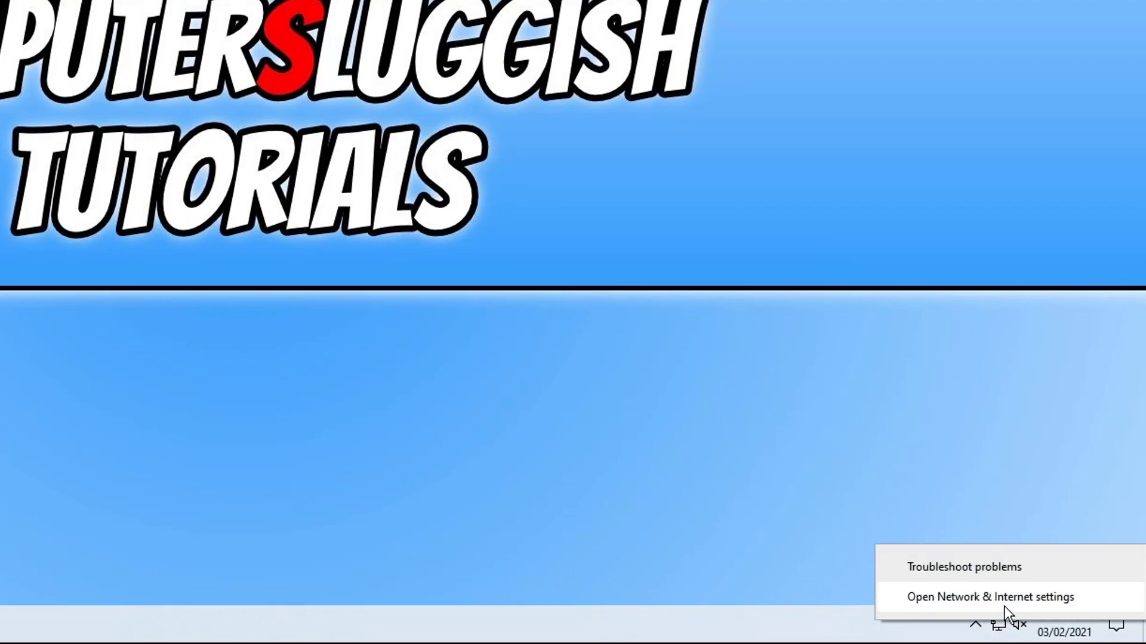
pyautogui.click(1011, 605)
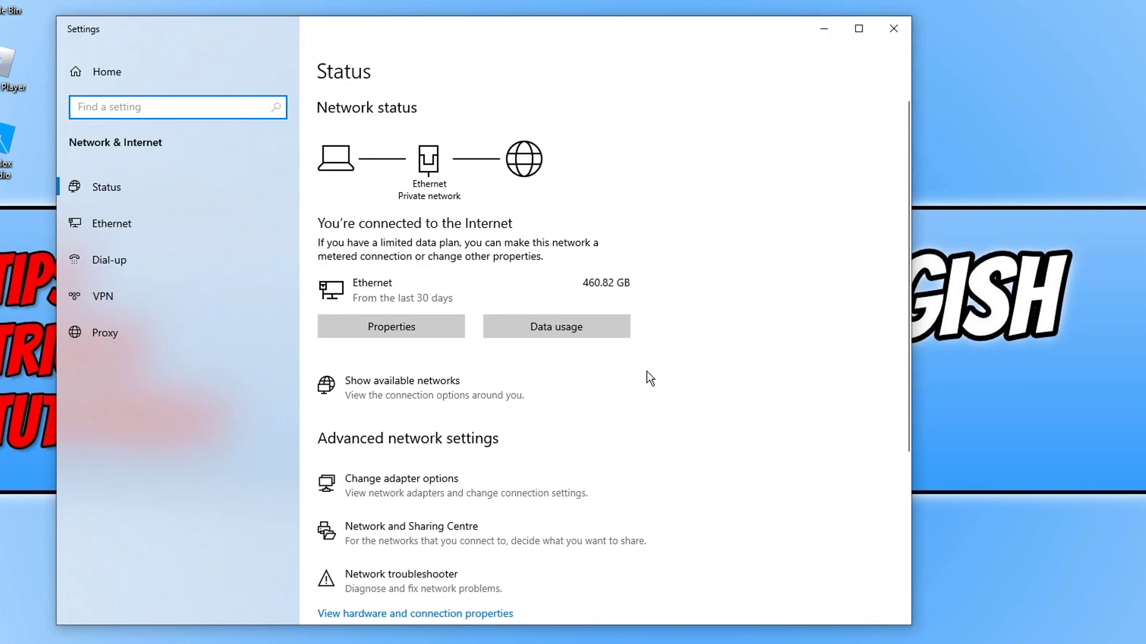
pyautogui.click(492, 489)
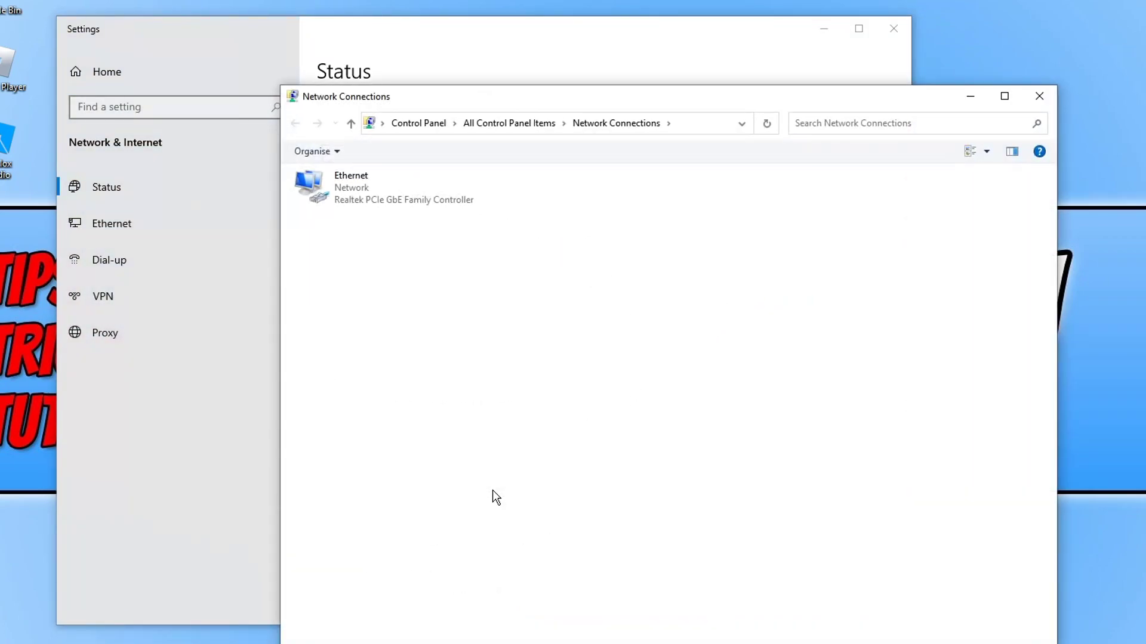
# Disable the Ethernet adapter, re-enable it, and close Network Connections.
pyautogui.rightClick(346, 194)
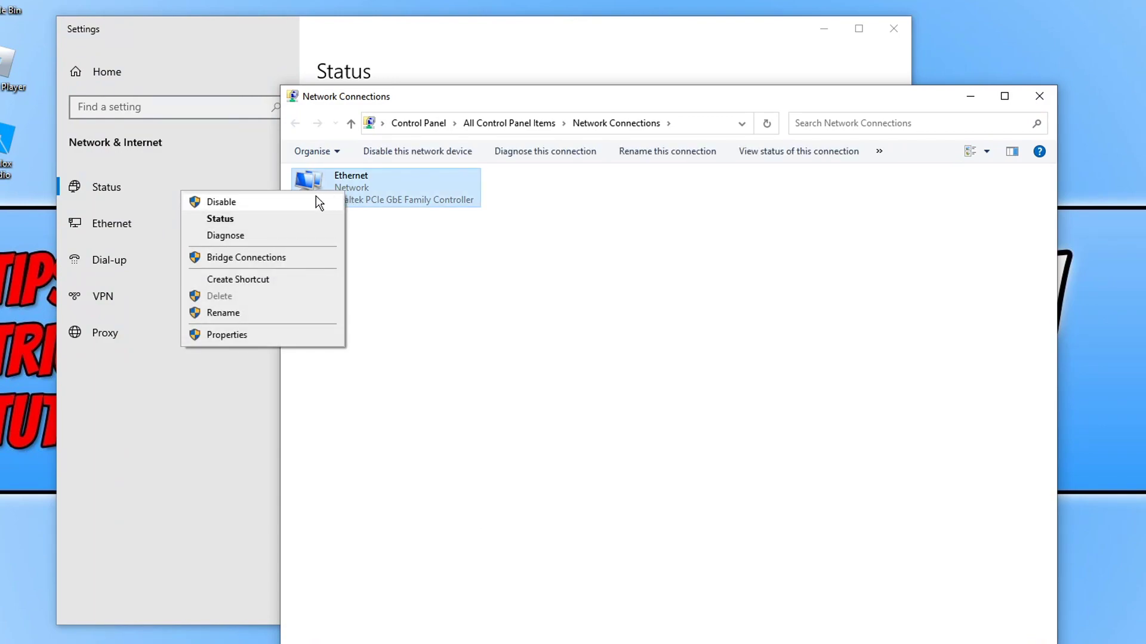
pyautogui.click(316, 197)
pyautogui.rightClick(334, 190)
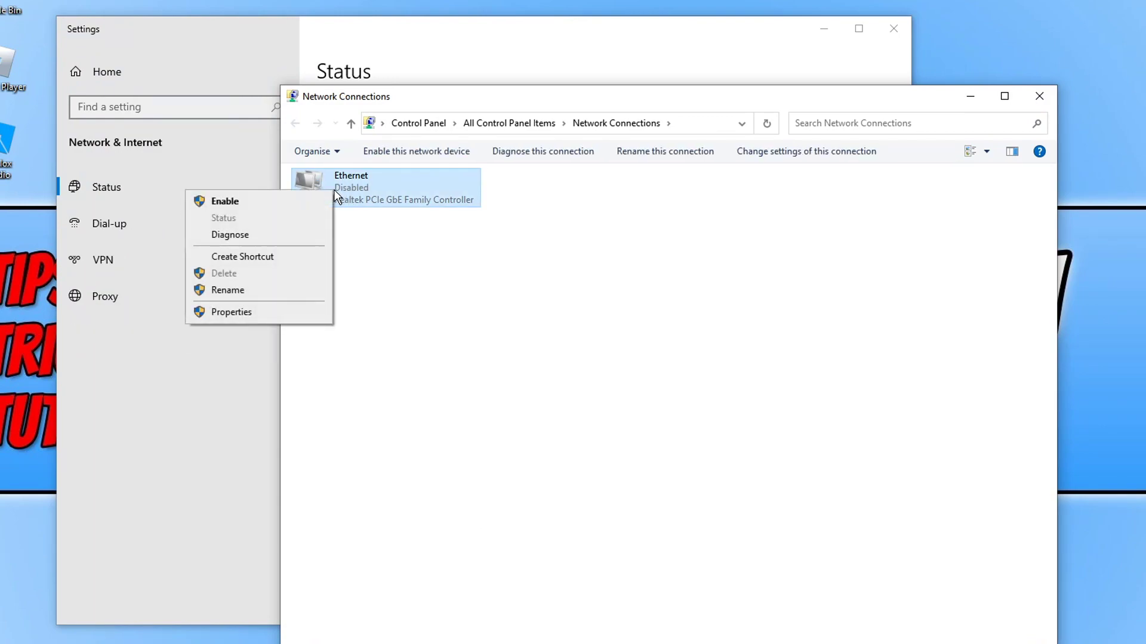
pyautogui.click(321, 202)
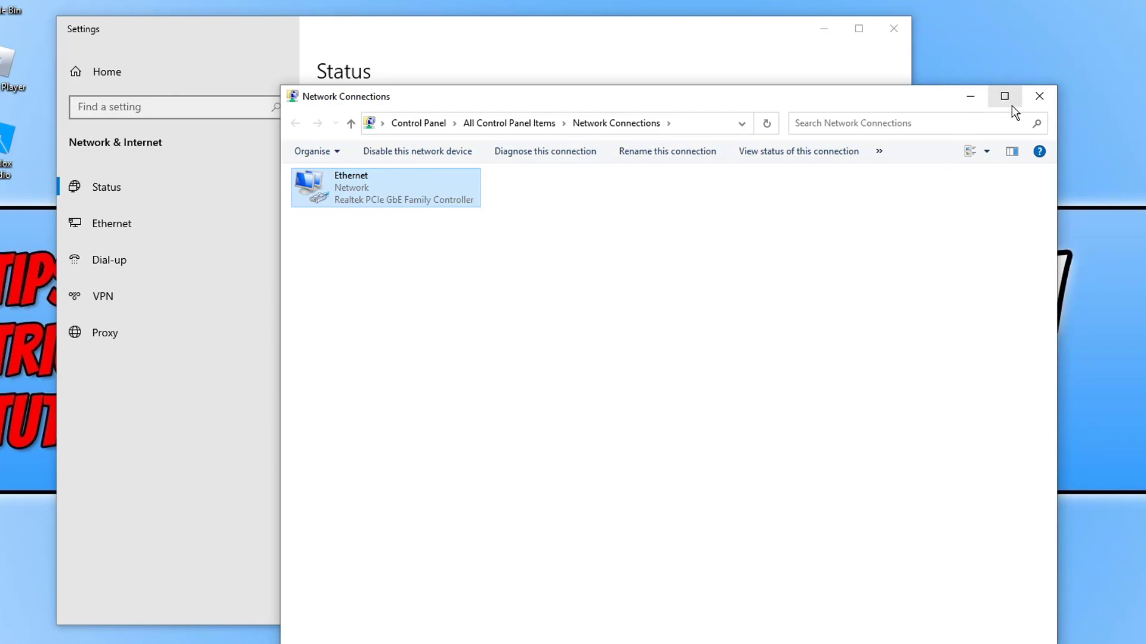
pyautogui.click(1039, 96)
# Close Settings and open the folder holding the Roblox Player program file.
pyautogui.click(890, 29)
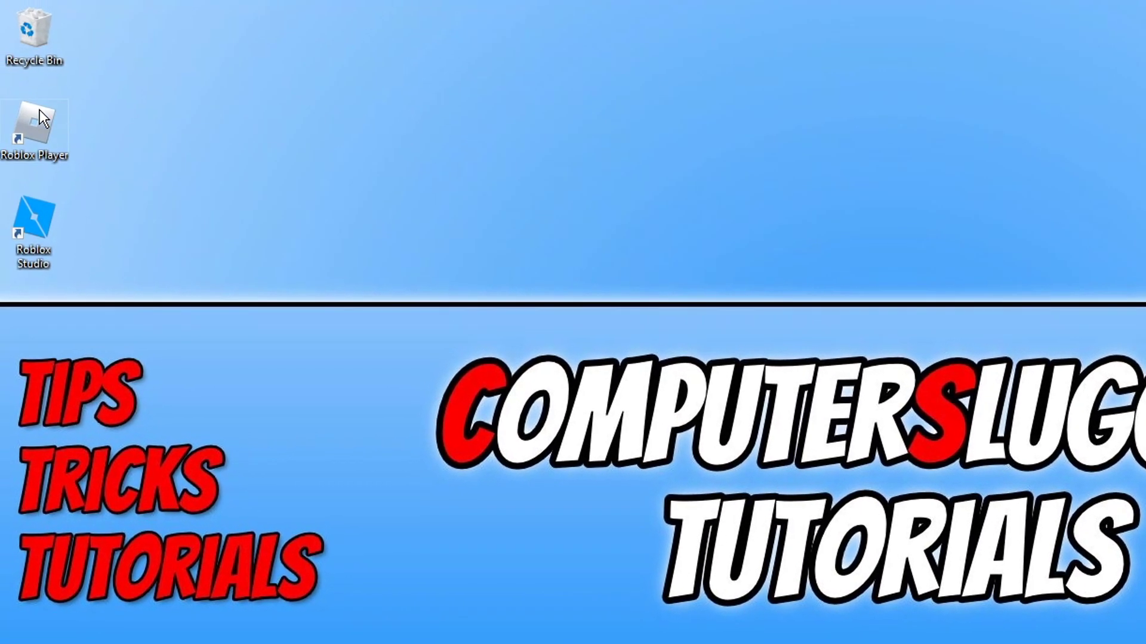
pyautogui.rightClick(36, 111)
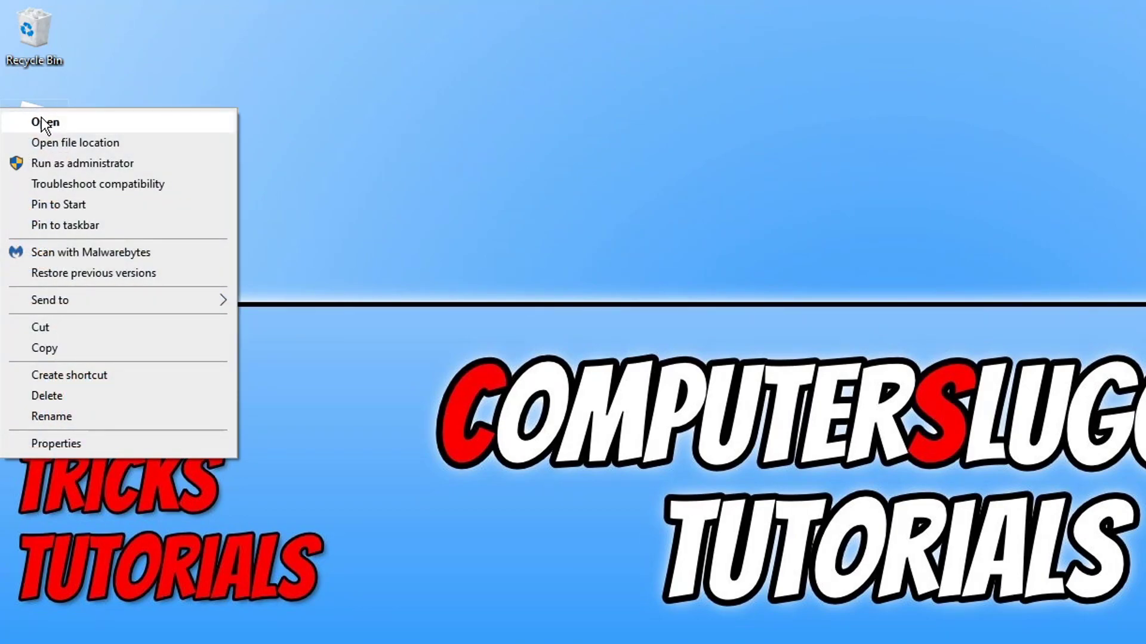
pyautogui.click(105, 145)
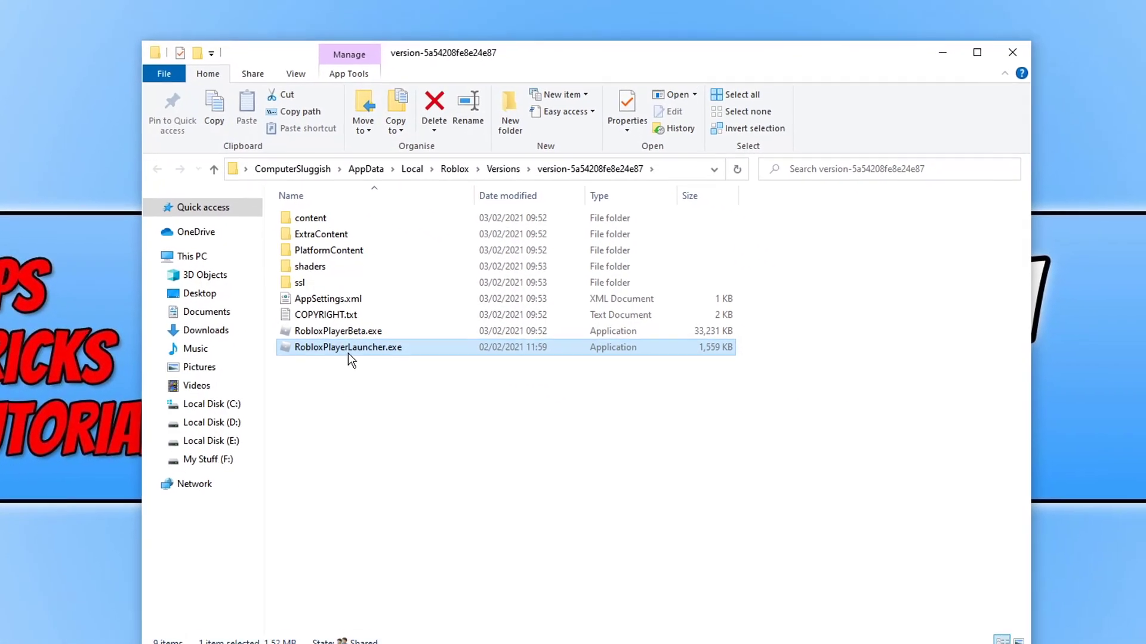
# Set RobloxPlayerLauncher.exe to run this program as an administrator.
pyautogui.rightClick(303, 316)
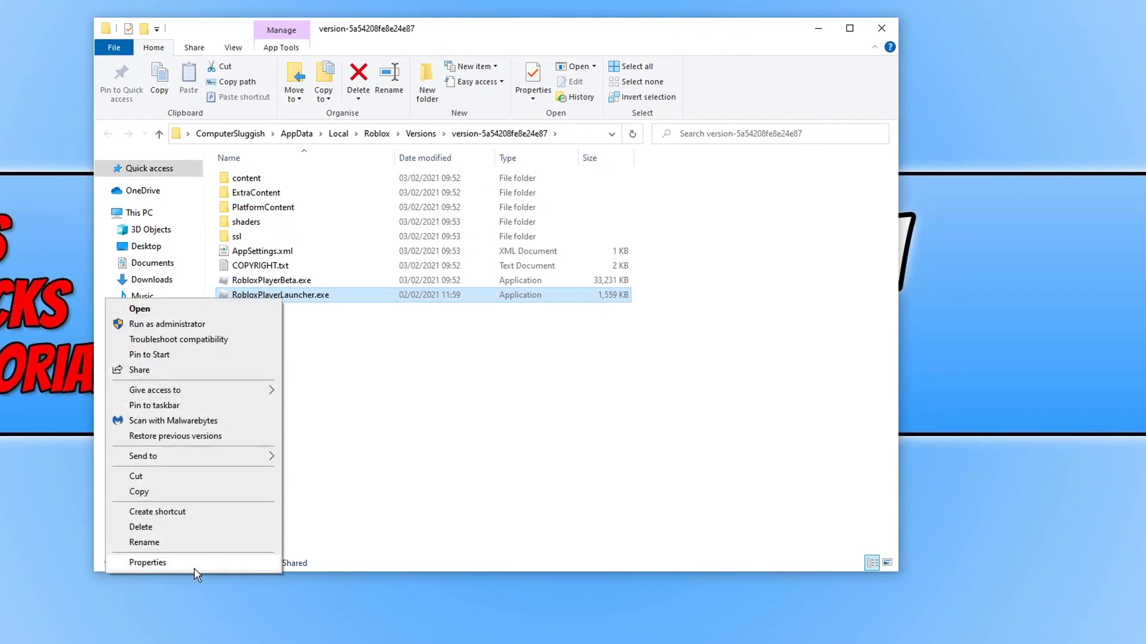
pyautogui.click(211, 590)
pyautogui.moveTo(427, 294); pyautogui.dragTo(421, 170)
pyautogui.click(412, 203)
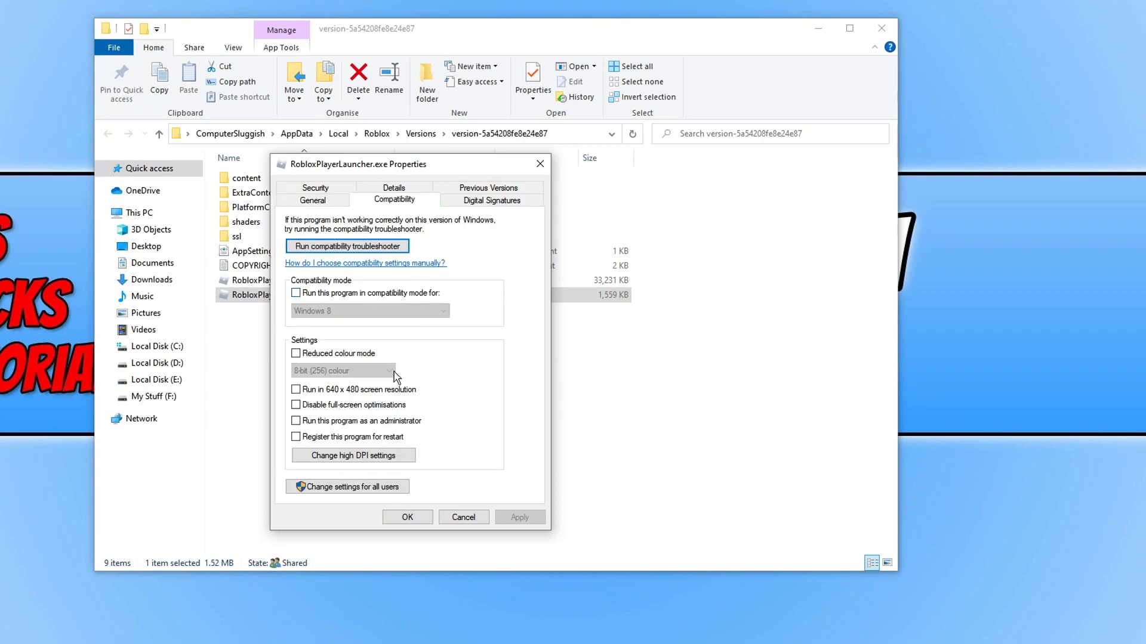
pyautogui.click(363, 425)
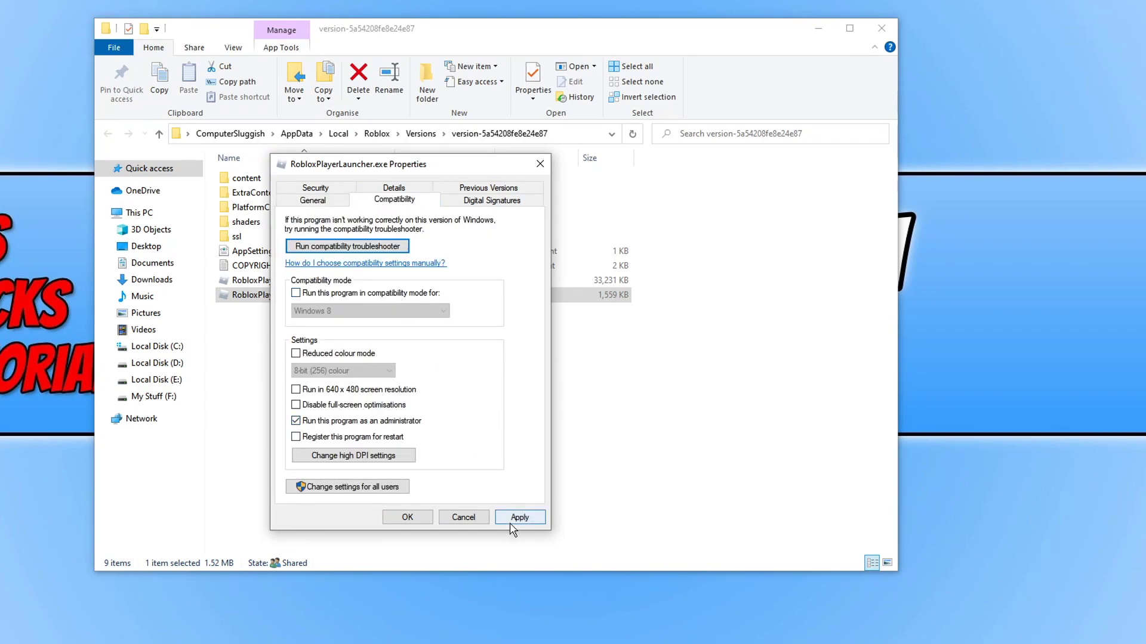
pyautogui.click(520, 518)
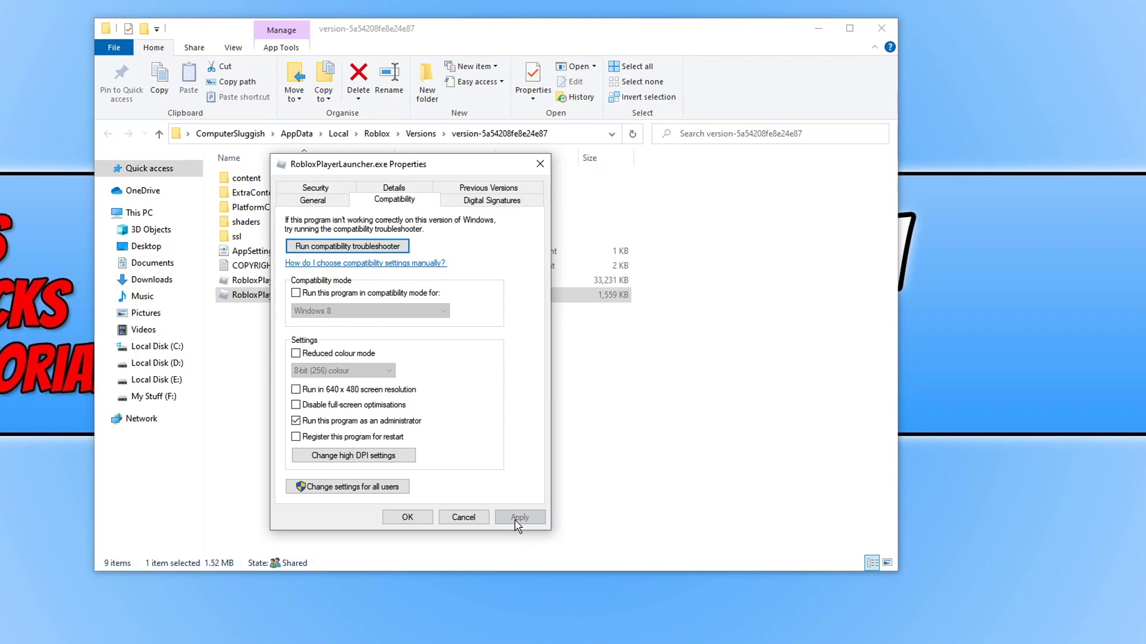
pyautogui.click(407, 518)
# Set RobloxPlayerBeta.exe to run this program as an administrator.
pyautogui.click(302, 281)
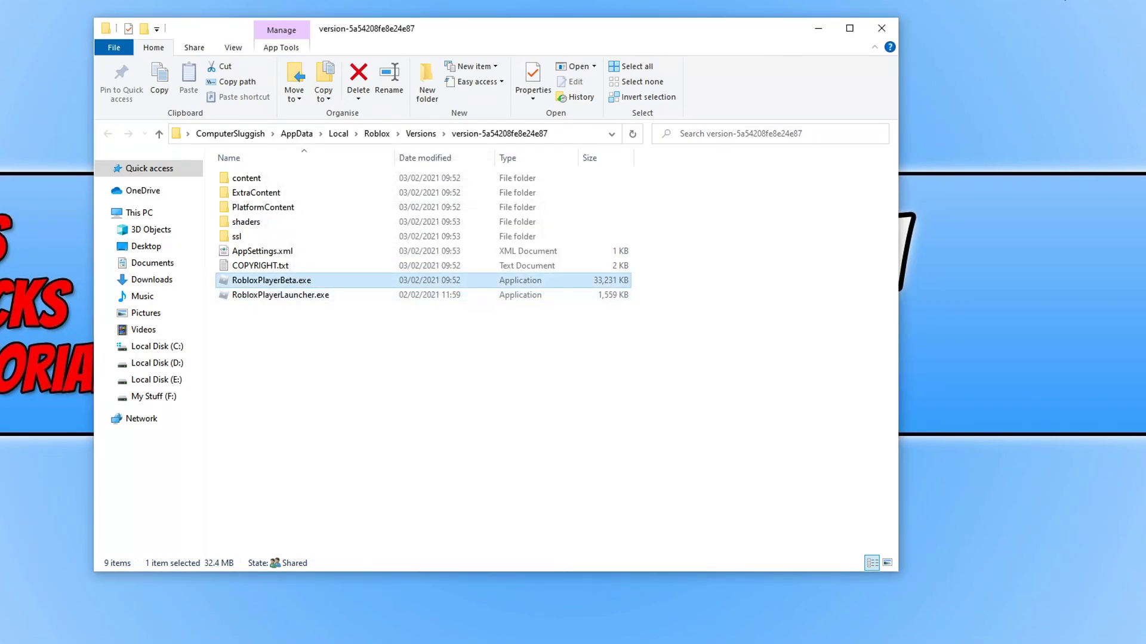
pyautogui.rightClick(291, 288)
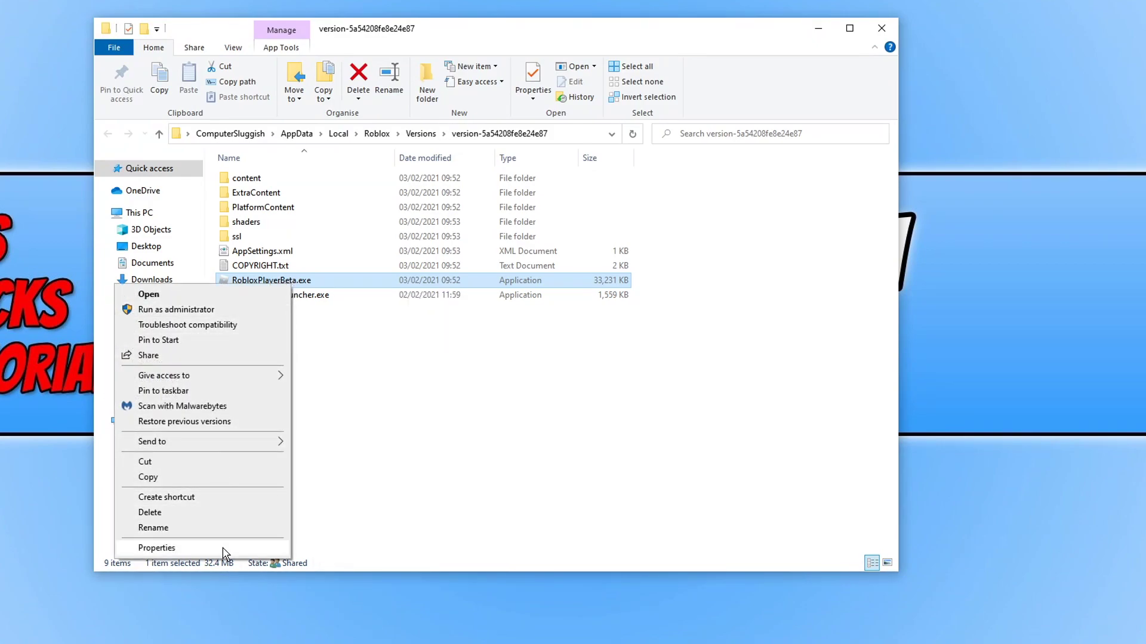
pyautogui.click(225, 549)
pyautogui.click(420, 331)
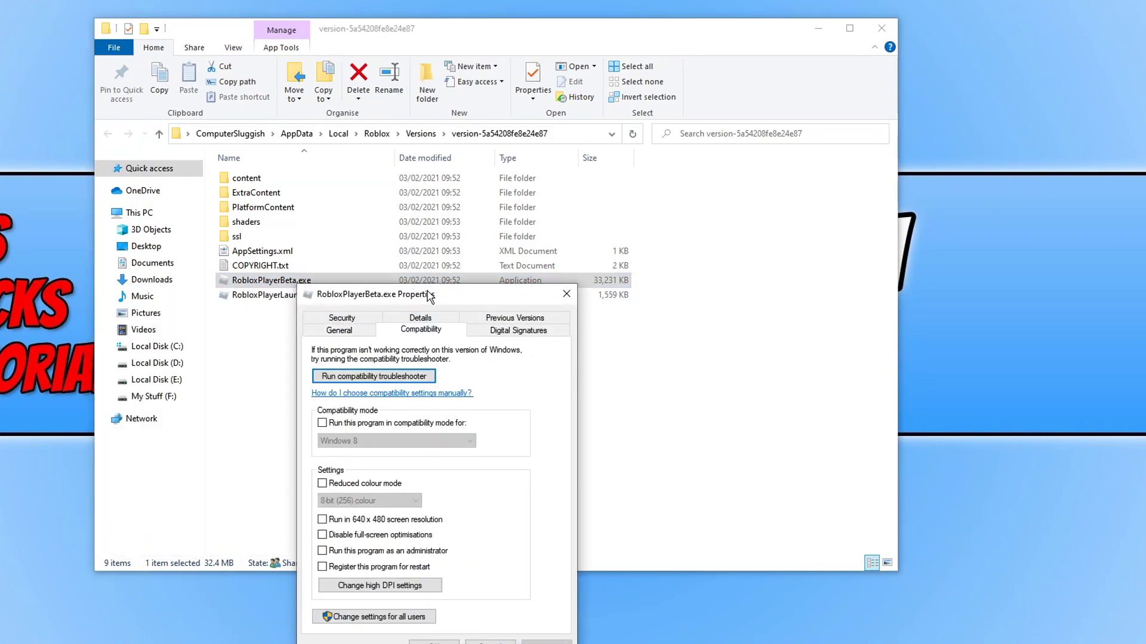
pyautogui.moveTo(430, 297); pyautogui.dragTo(406, 170)
pyautogui.click(369, 425)
pyautogui.click(524, 520)
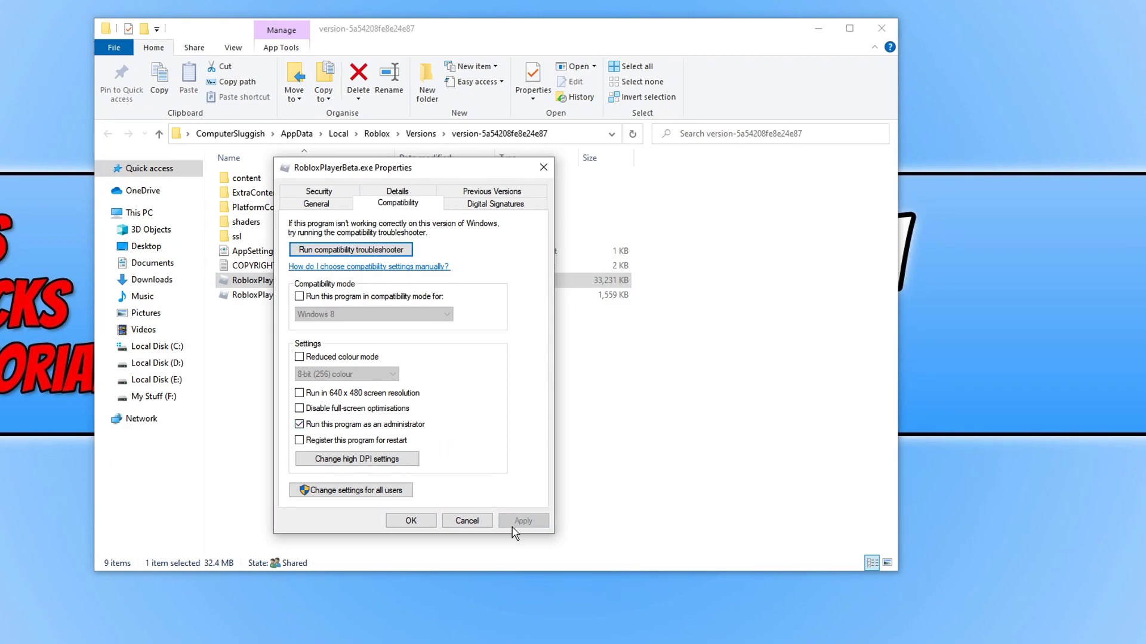
pyautogui.click(411, 521)
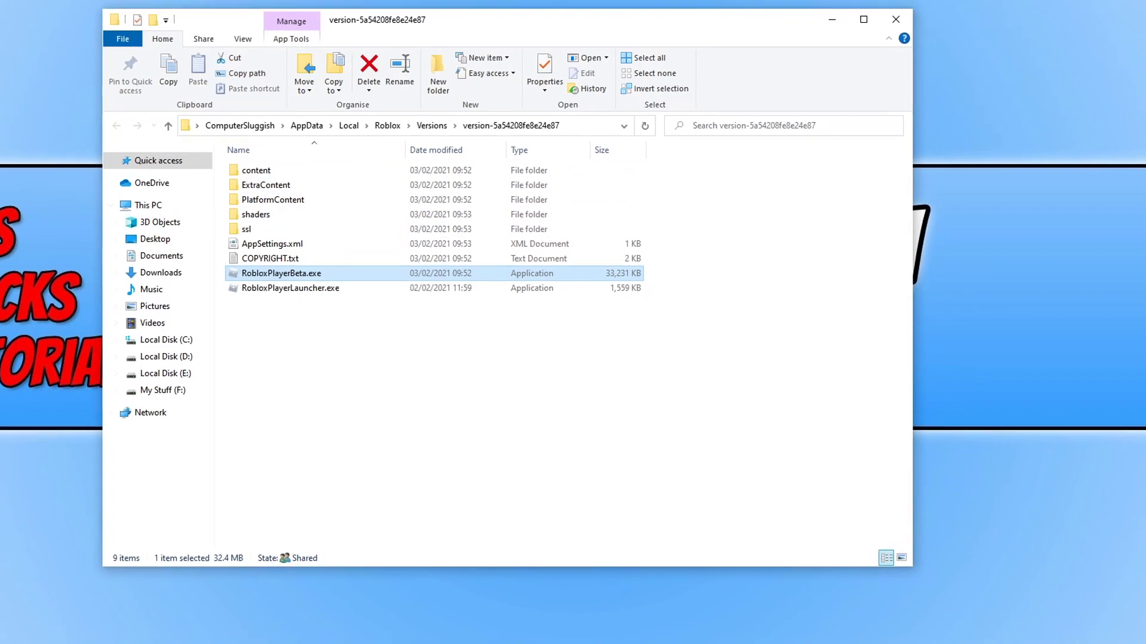
# Open the Roaming AppData folder by entering %appdata% in Run.
pyautogui.press('super')
pyautogui.write('run')
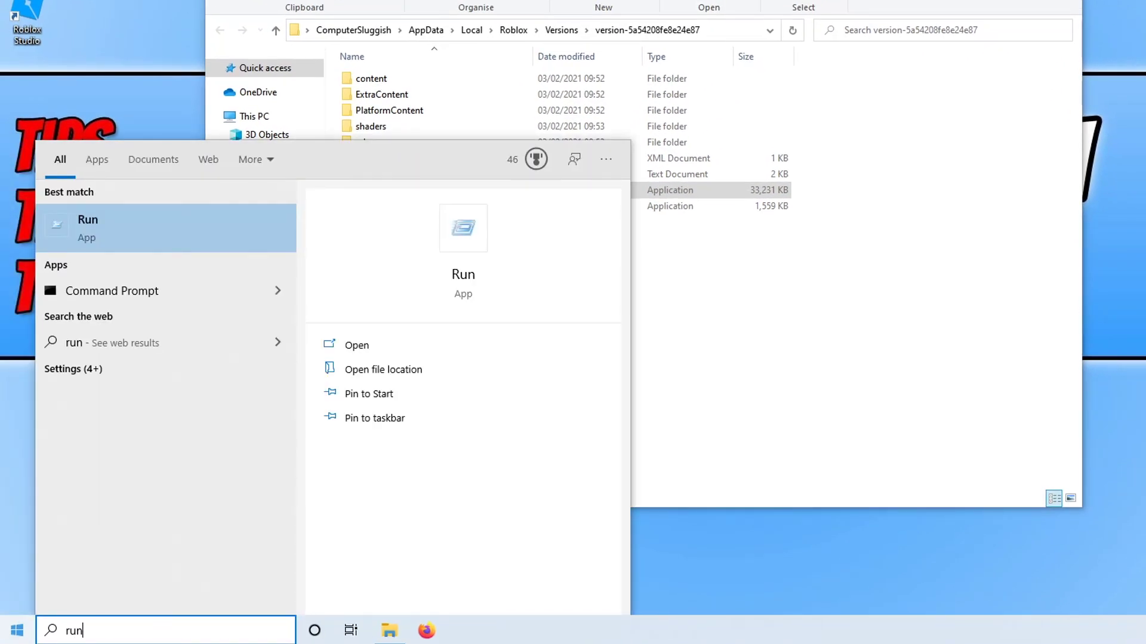
pyautogui.press('Return')
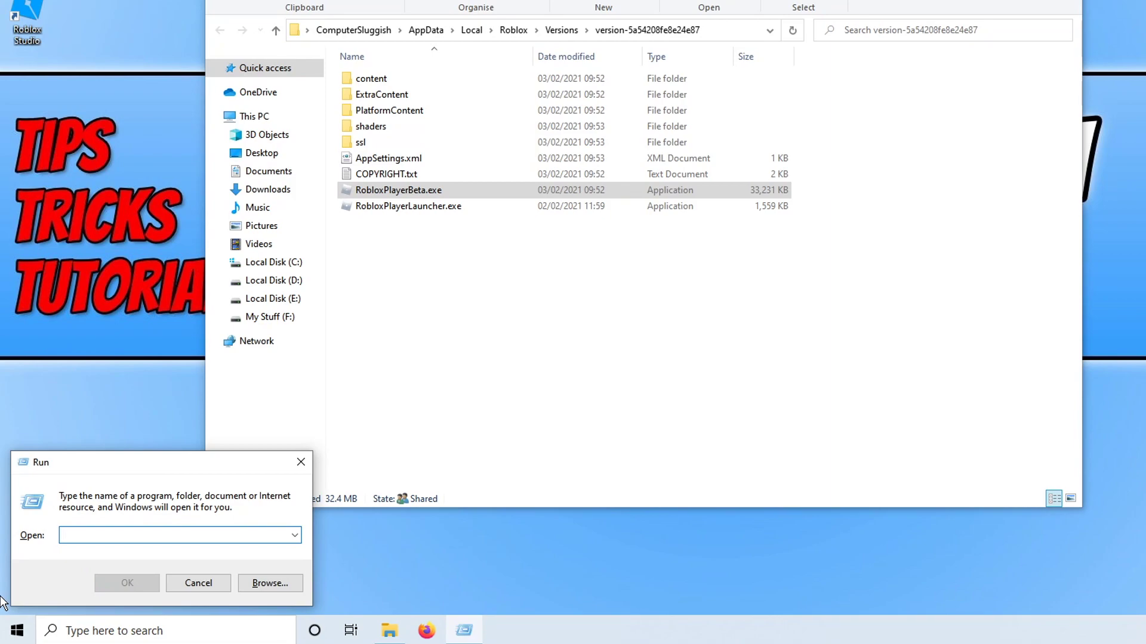
pyautogui.write('%appdata%')
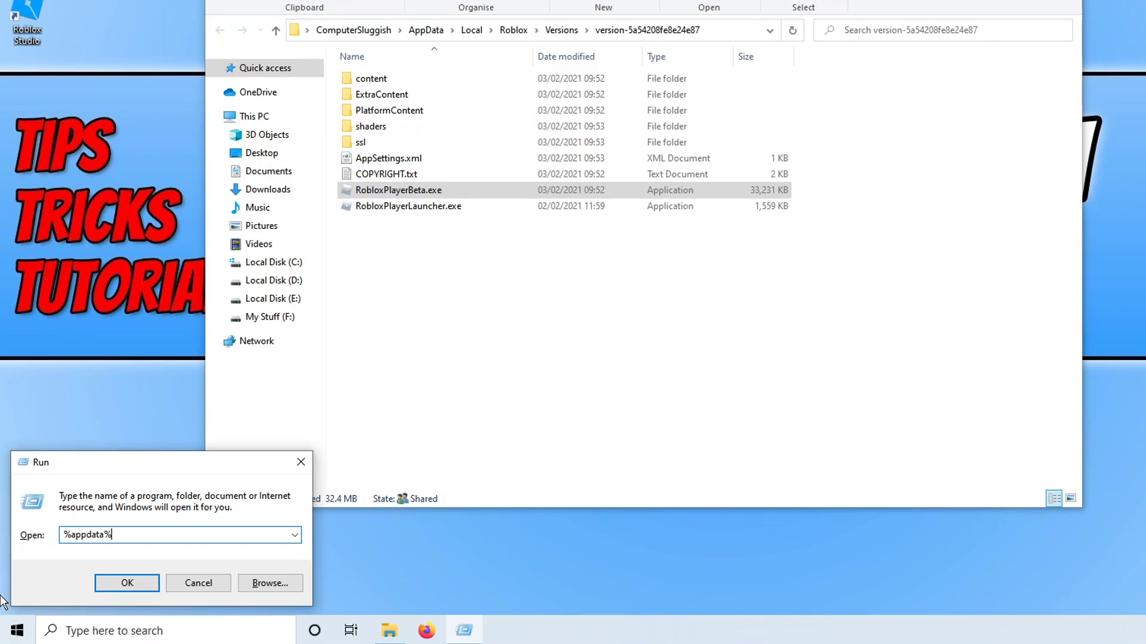
pyautogui.click(128, 583)
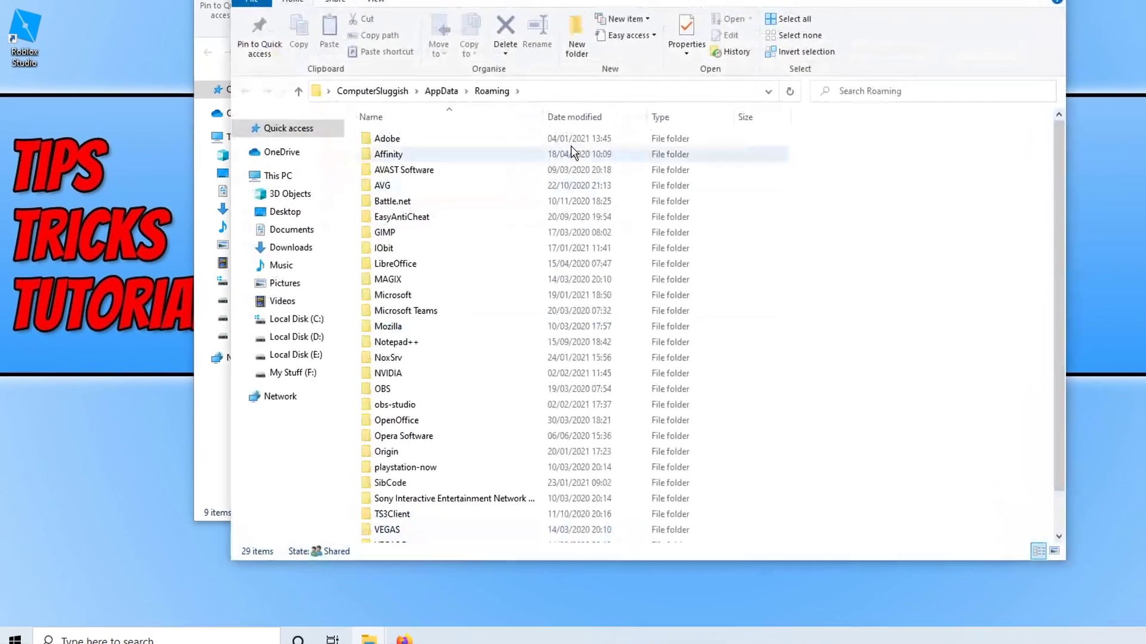
# Arrange the two Explorer windows side by side and move up to AppData\Local.
pyautogui.moveTo(613, 3); pyautogui.dragTo(873, 3)
pyautogui.moveTo(434, 34); pyautogui.dragTo(347, 22)
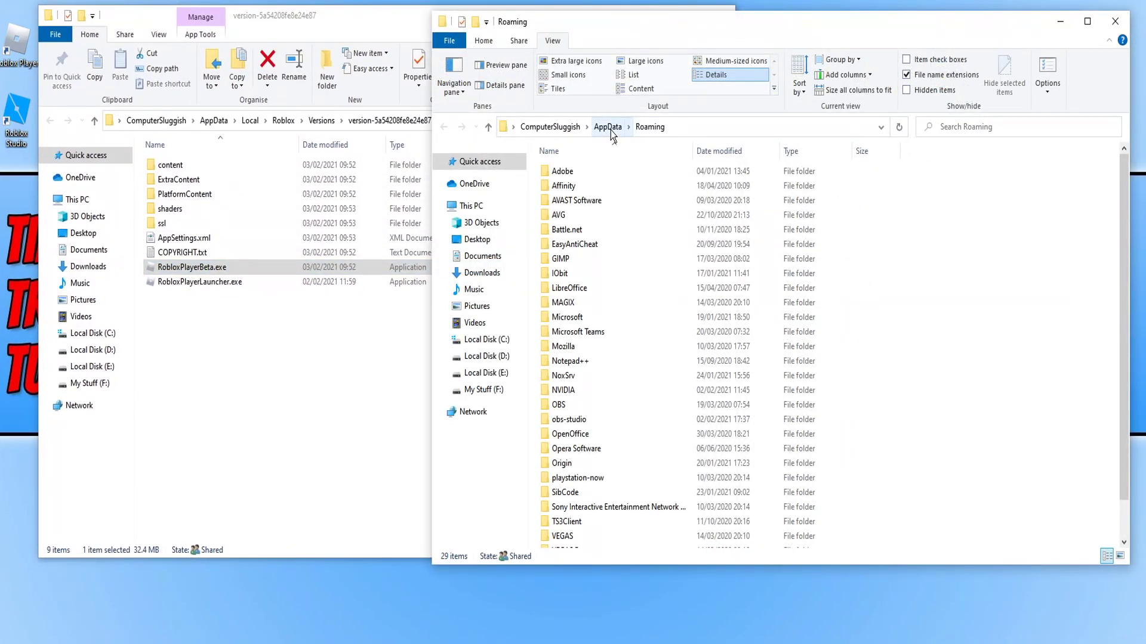
pyautogui.click(609, 128)
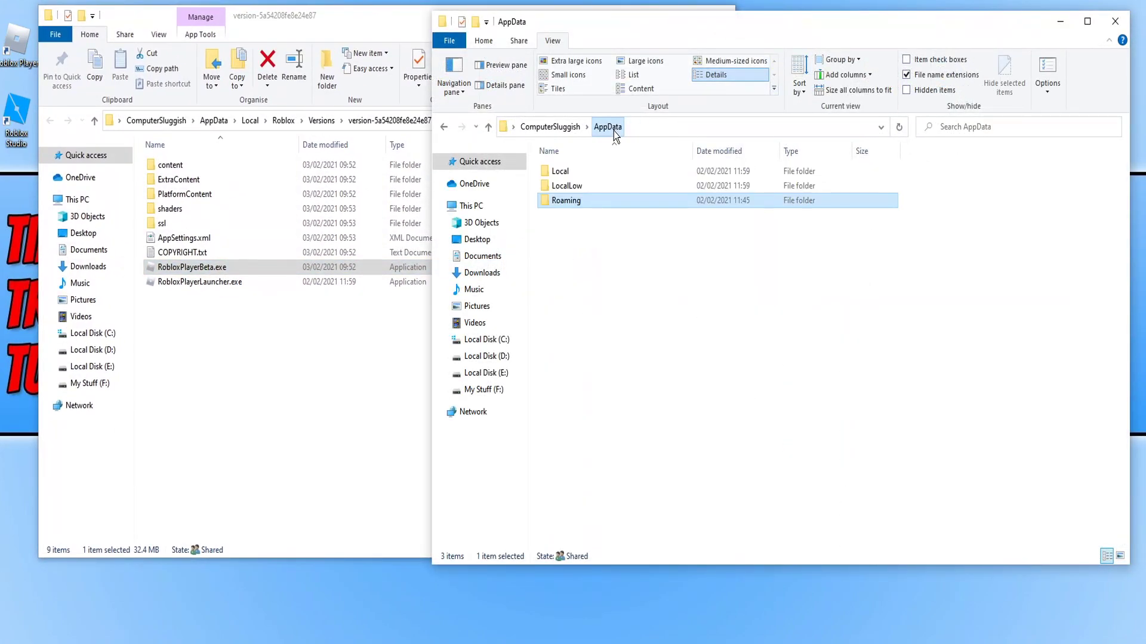
pyautogui.doubleClick(575, 173)
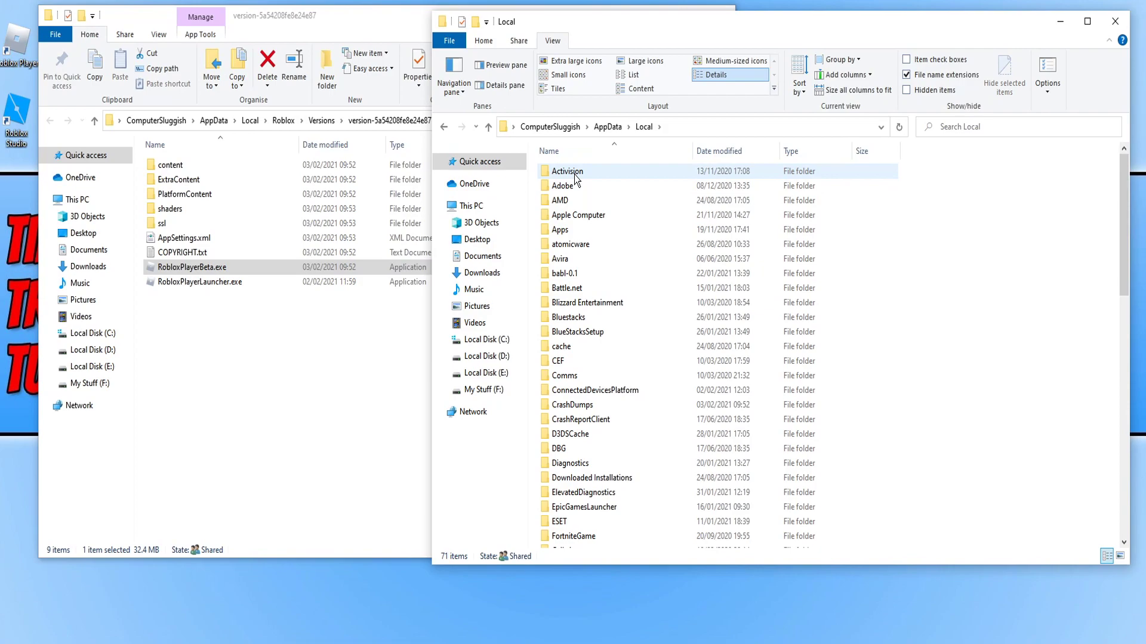
# Browse into Roblox\Versions\version-5a54208fe8e24e87.
pyautogui.scroll(-5, 775, 352)
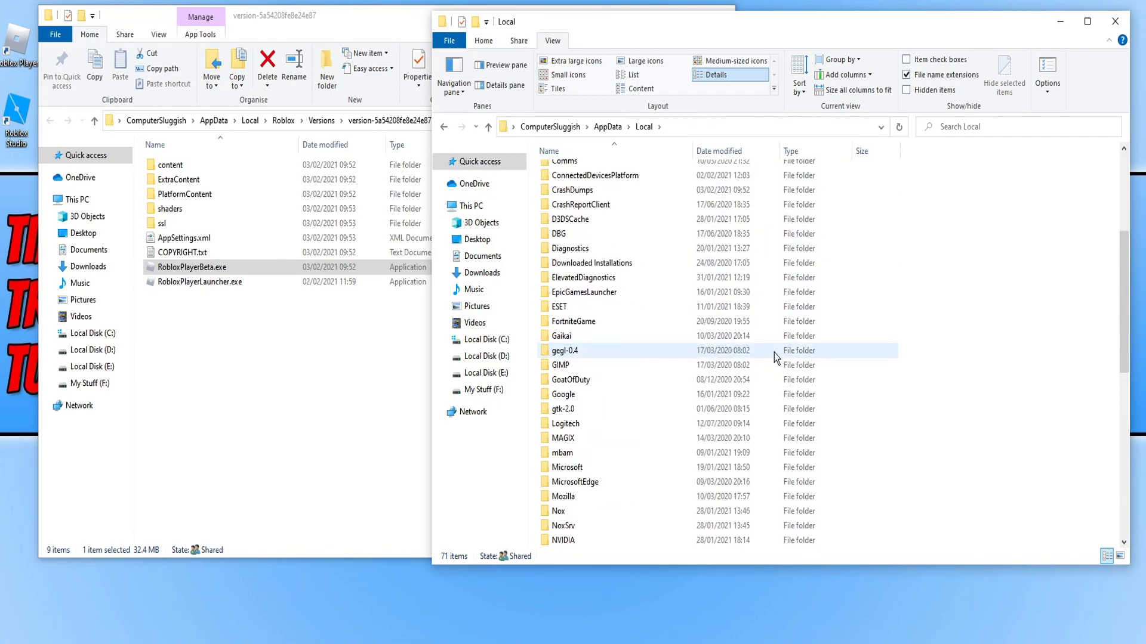
pyautogui.scroll(-10, 774, 356)
pyautogui.click(621, 292)
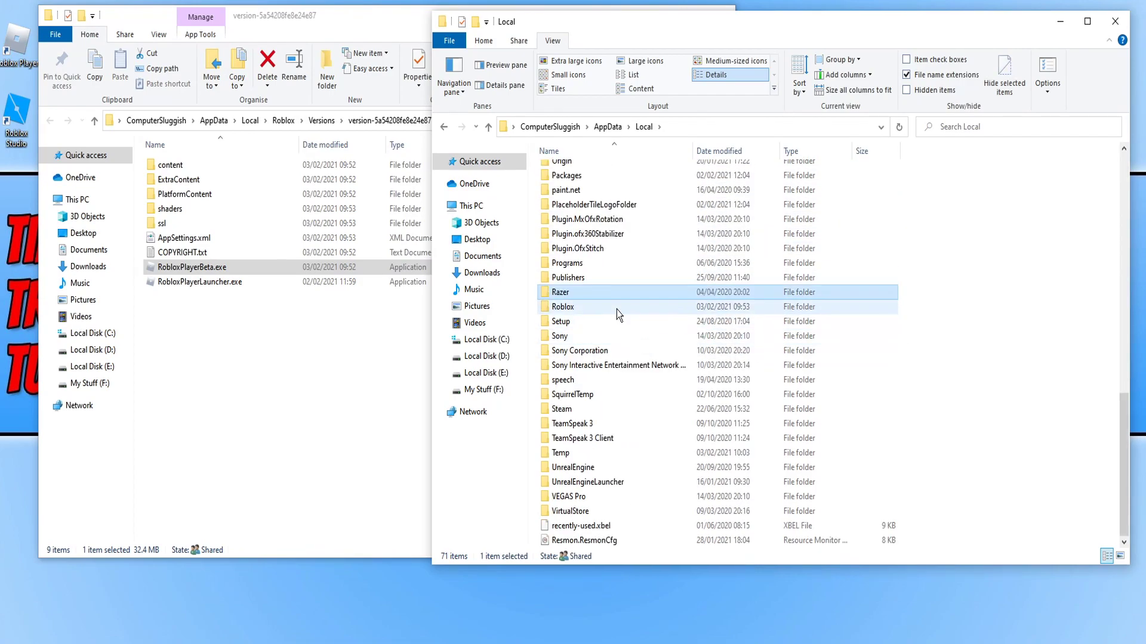
pyautogui.doubleClick(604, 309)
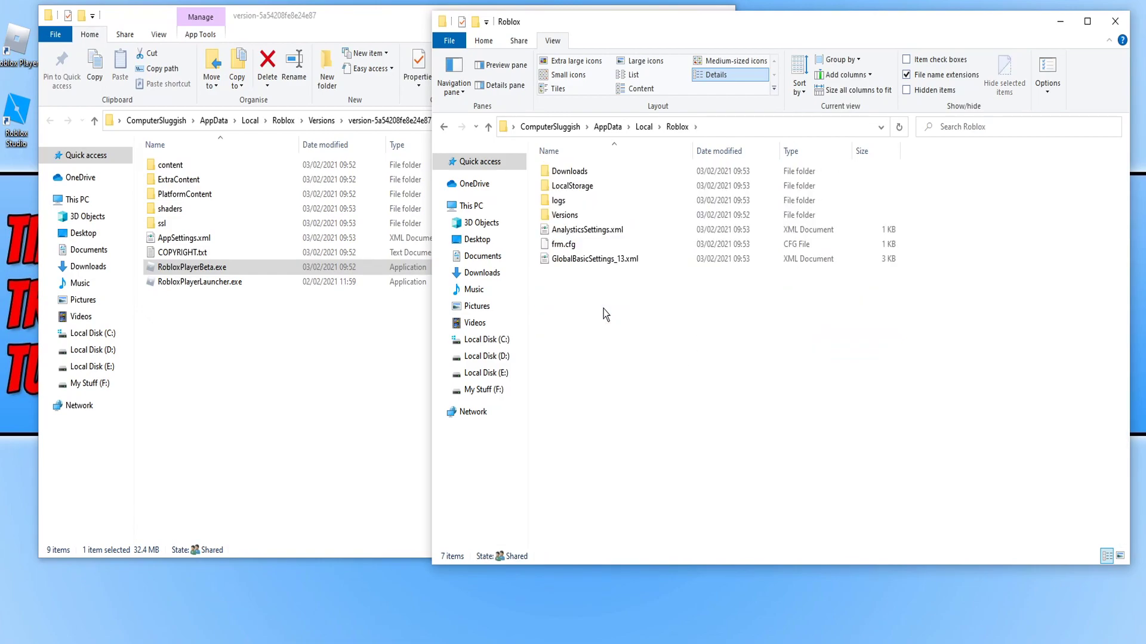
pyautogui.doubleClick(586, 216)
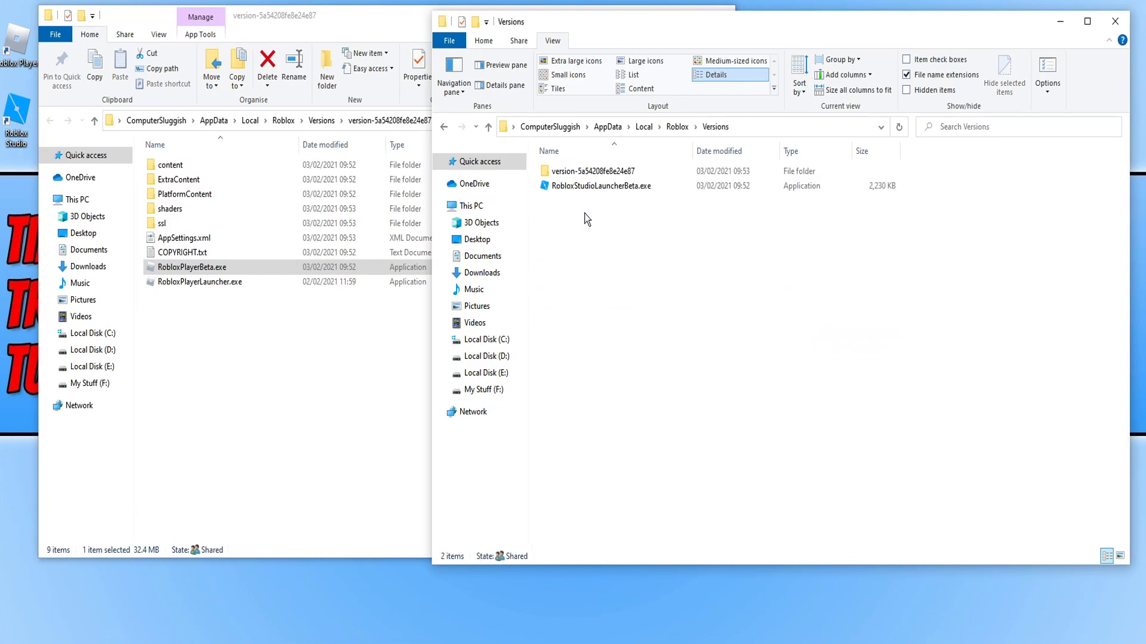
pyautogui.doubleClick(629, 173)
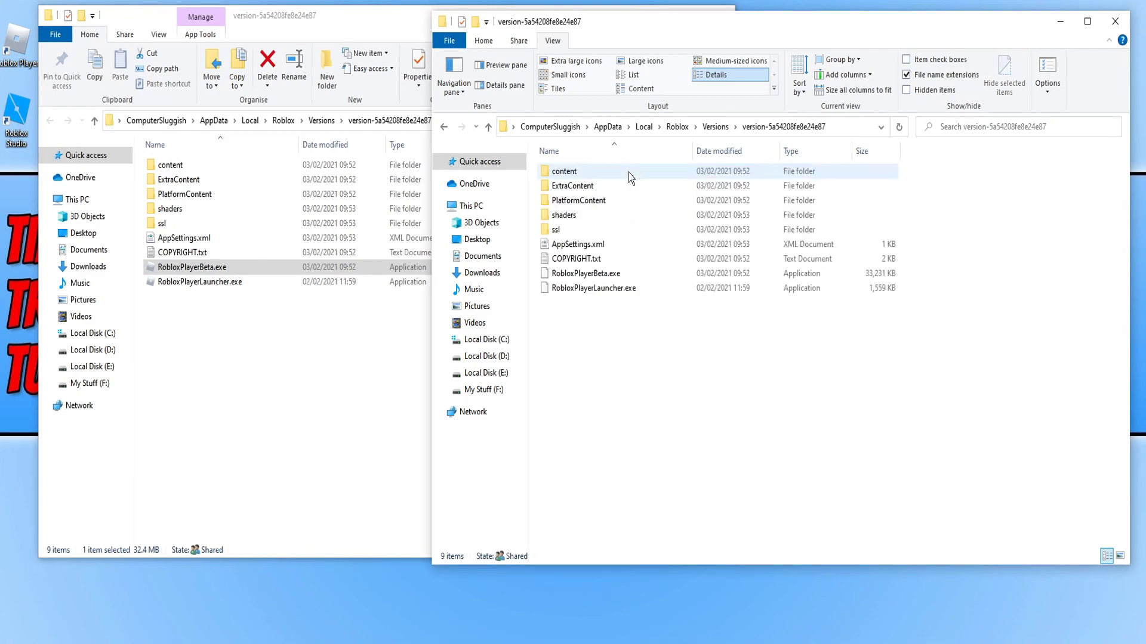
# Review RobloxPlayerBeta.exe's Compatibility properties, then close the dialog and both Explorer windows.
pyautogui.moveTo(655, 377)
pyautogui.mouseDown()
pyautogui.moveTo(625, 317)
pyautogui.moveTo(632, 285)
pyautogui.moveTo(659, 338)
pyautogui.moveTo(650, 364)
pyautogui.mouseUp()
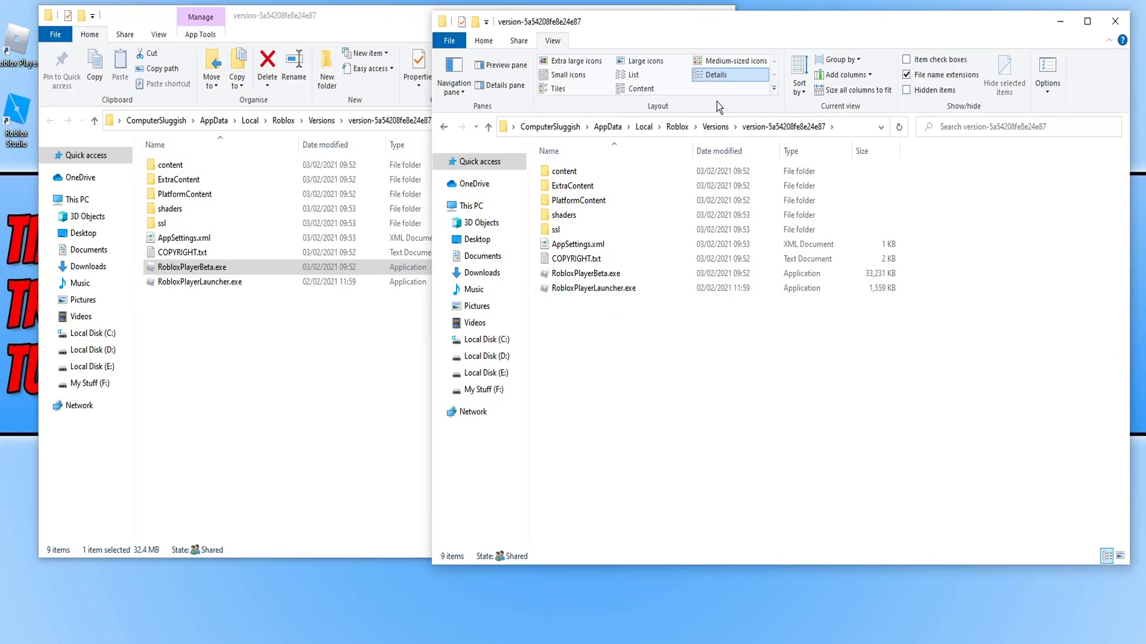
pyautogui.moveTo(739, 22); pyautogui.dragTo(663, 18)
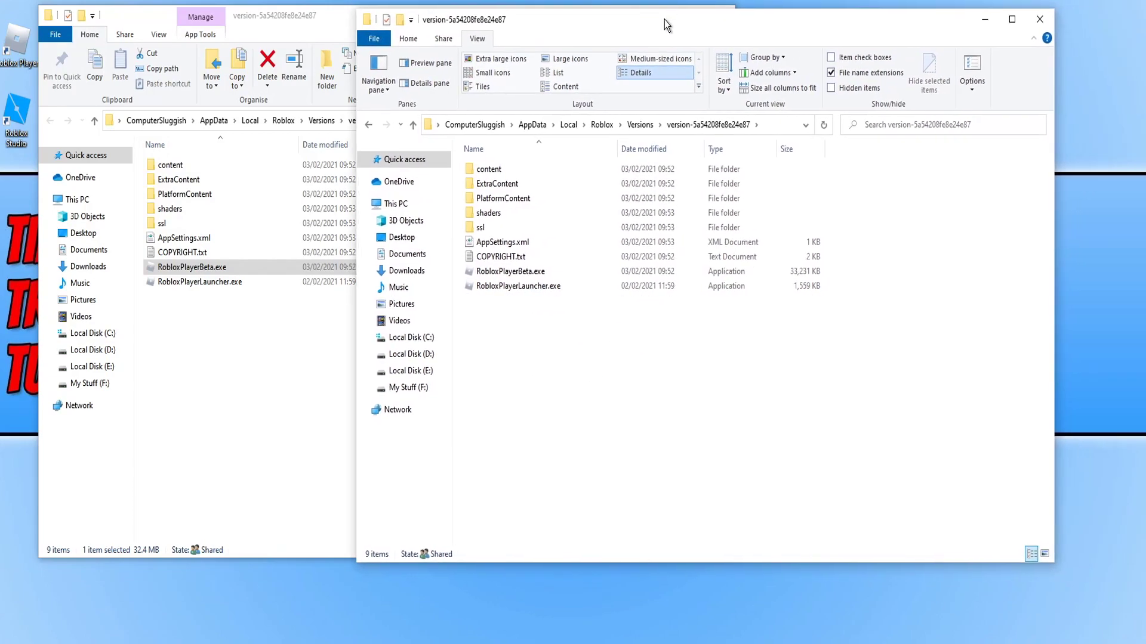
pyautogui.rightClick(518, 272)
pyautogui.click(483, 535)
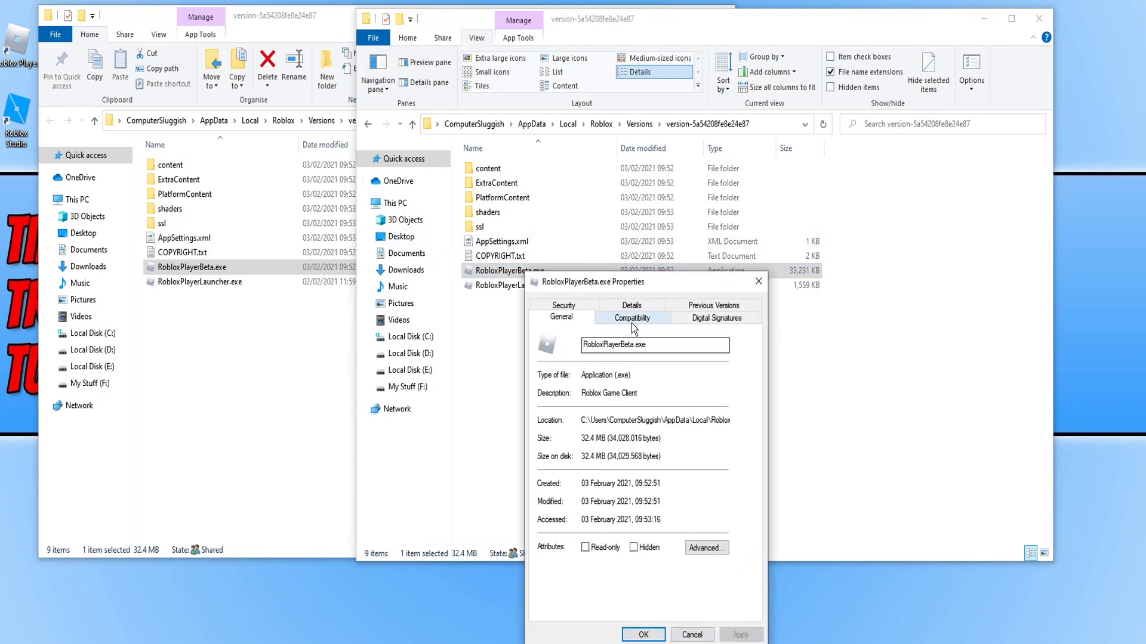
pyautogui.click(631, 319)
pyautogui.moveTo(649, 279); pyautogui.dragTo(467, 87)
pyautogui.hotkey('alt', 'F4')
pyautogui.hotkey('alt', 'F4')
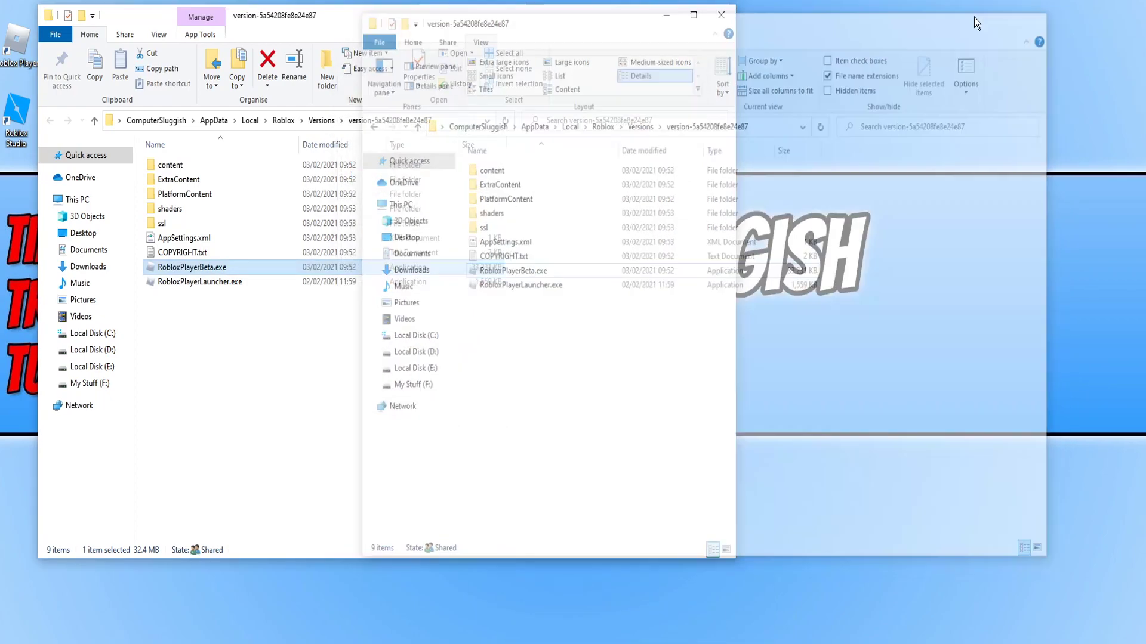
pyautogui.click(721, 14)
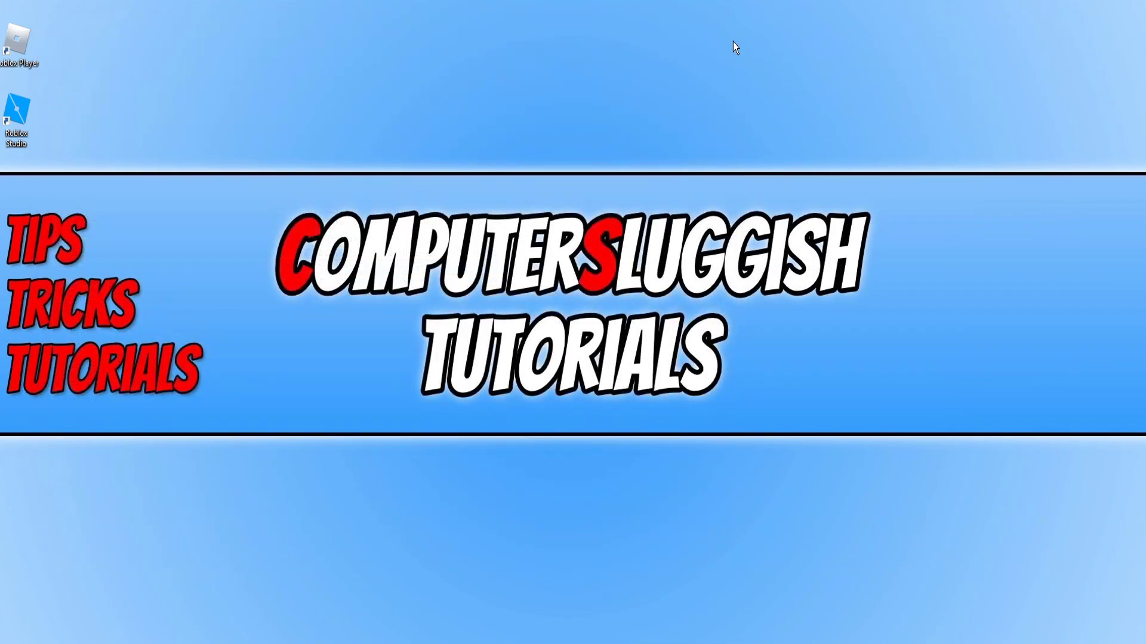